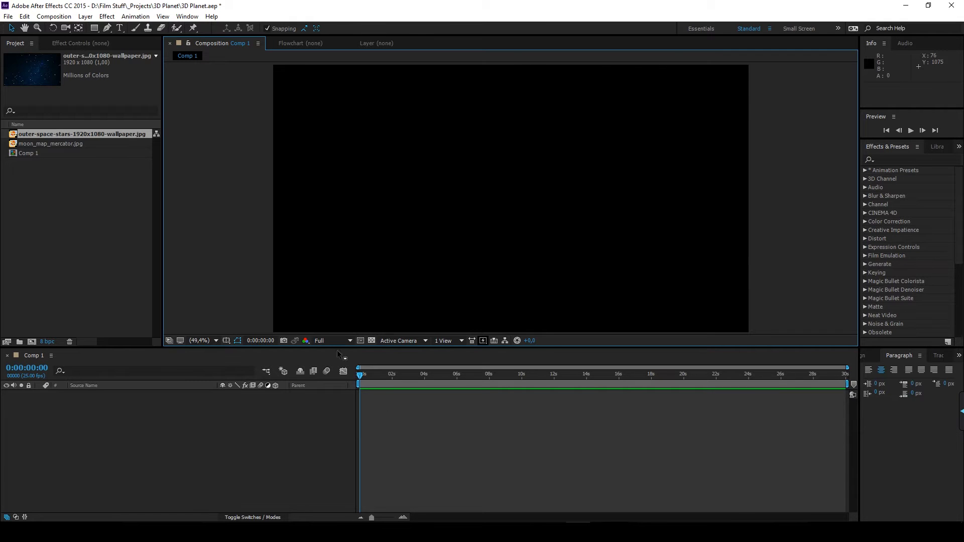
Place the starfield image in the timeline and the moon map image as a layer above it.
drag(81, 134, 385, 398)
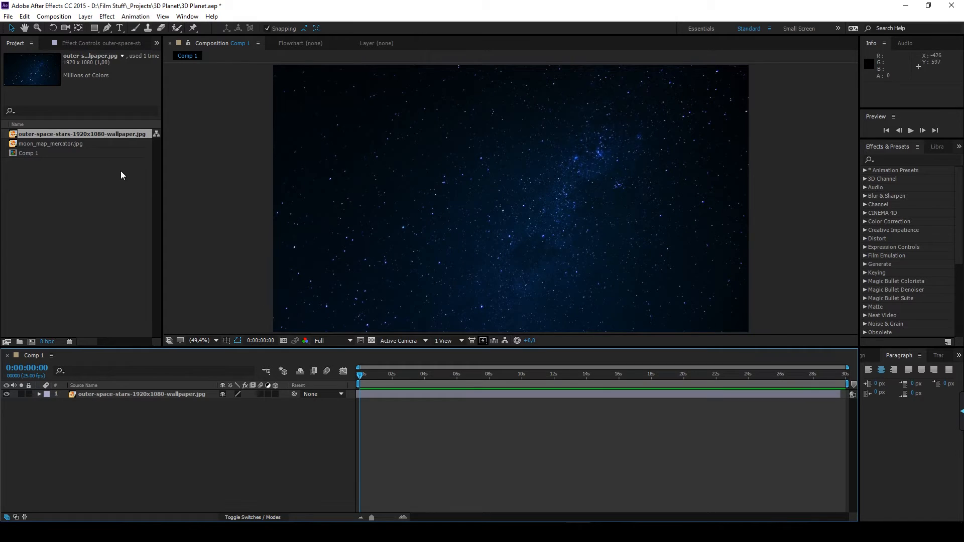
click(78, 145)
drag(78, 145, 386, 391)
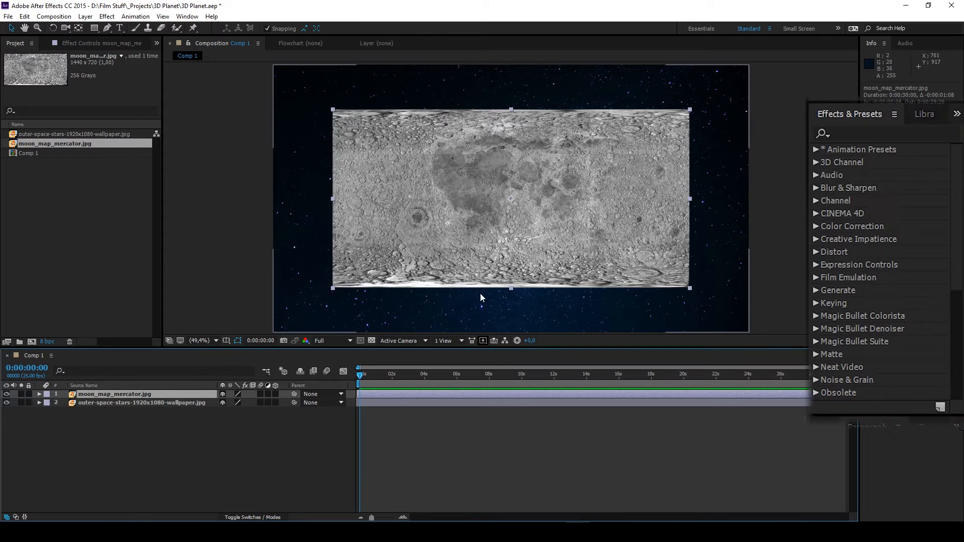
Apply the CC Sphere effect to the moon map layer, leaving its rotation unchanged.
click(912, 160)
text(sphere)
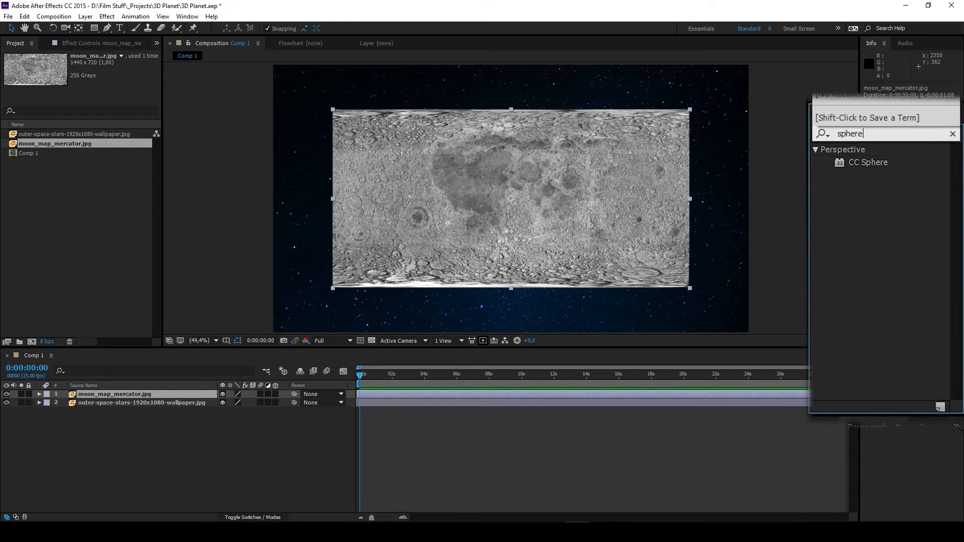
double_click(837, 164)
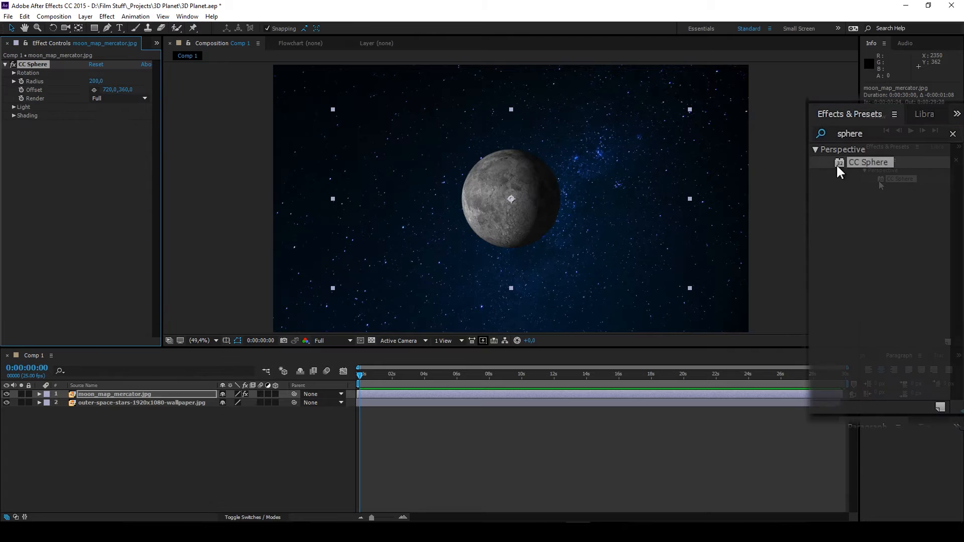
key(grave)
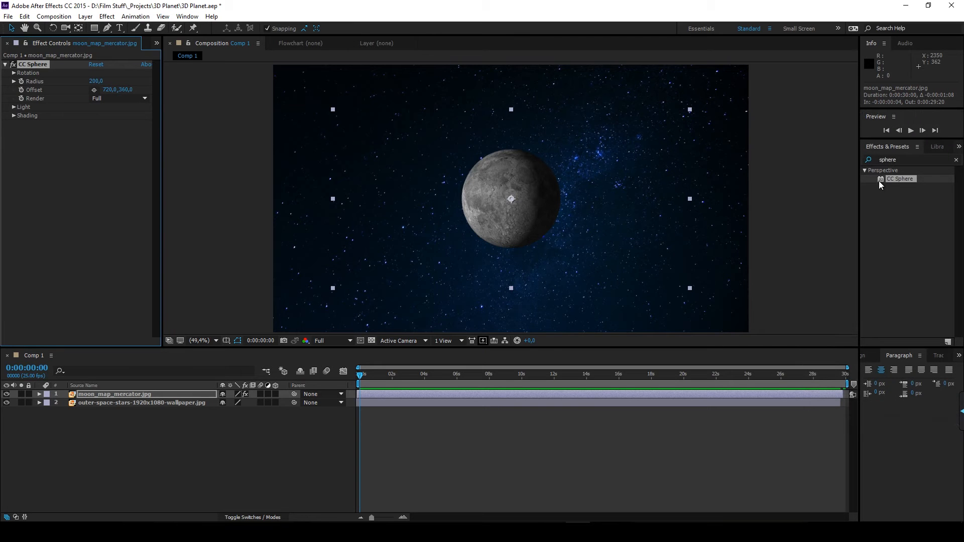
click(19, 84)
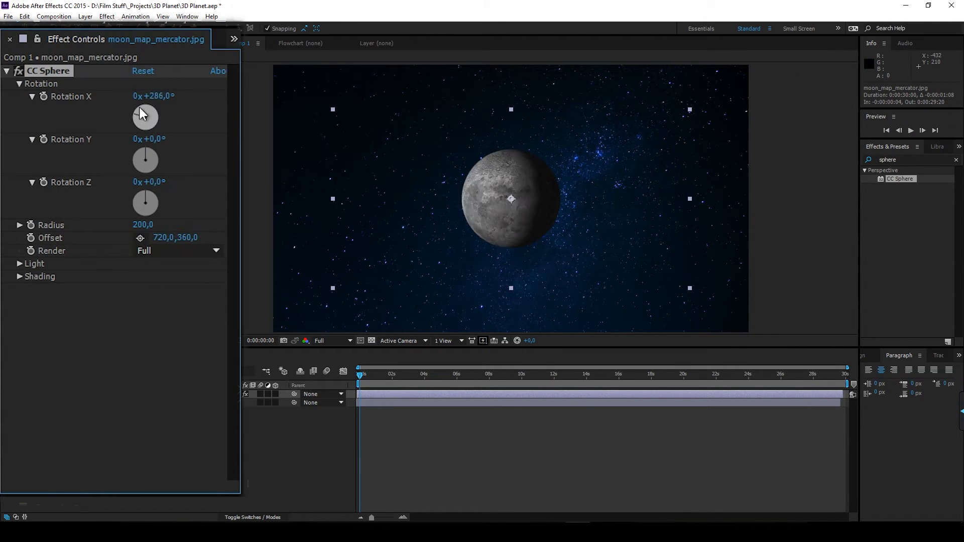
key(ctrl+z)
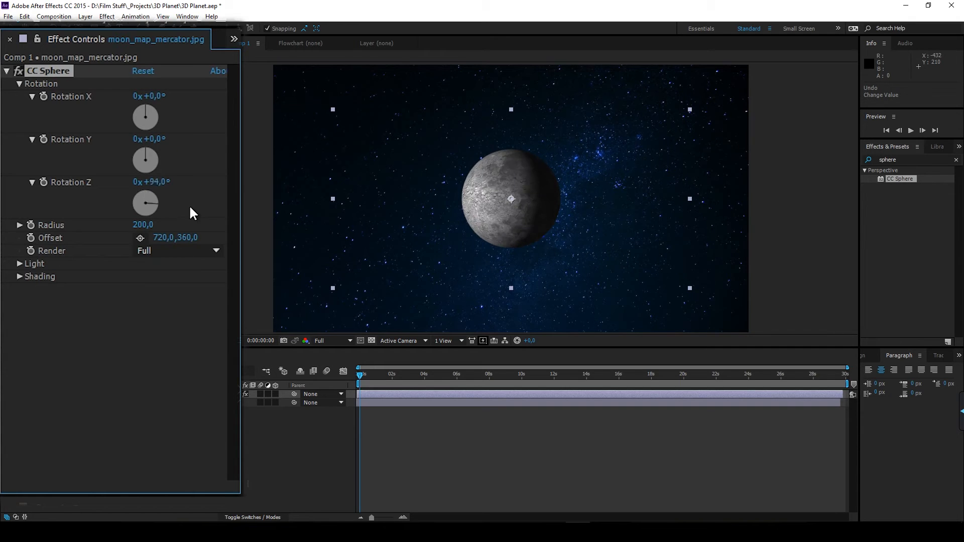
click(19, 84)
Enlarge the sphere's radius, raise its light intensity and shift the light direction for side lighting.
drag(144, 97, 181, 96)
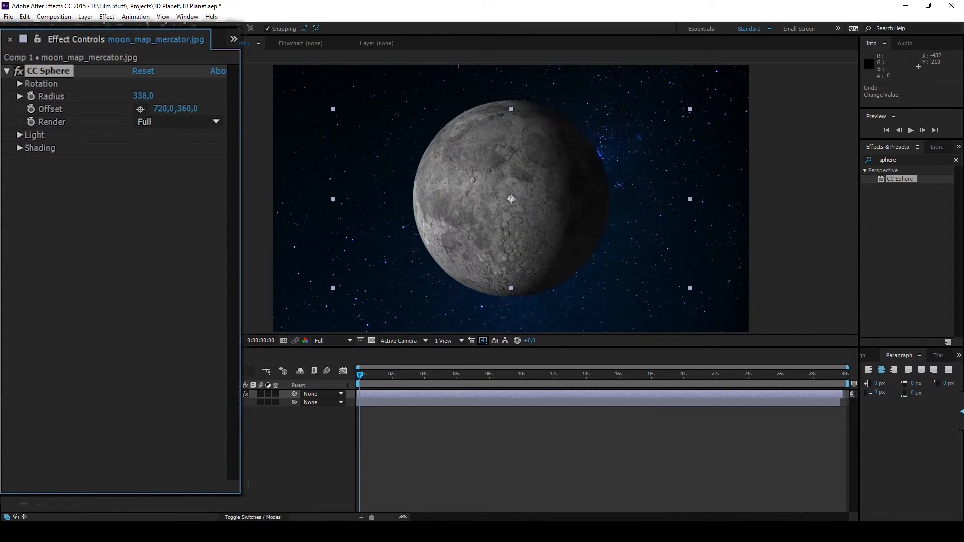
click(19, 135)
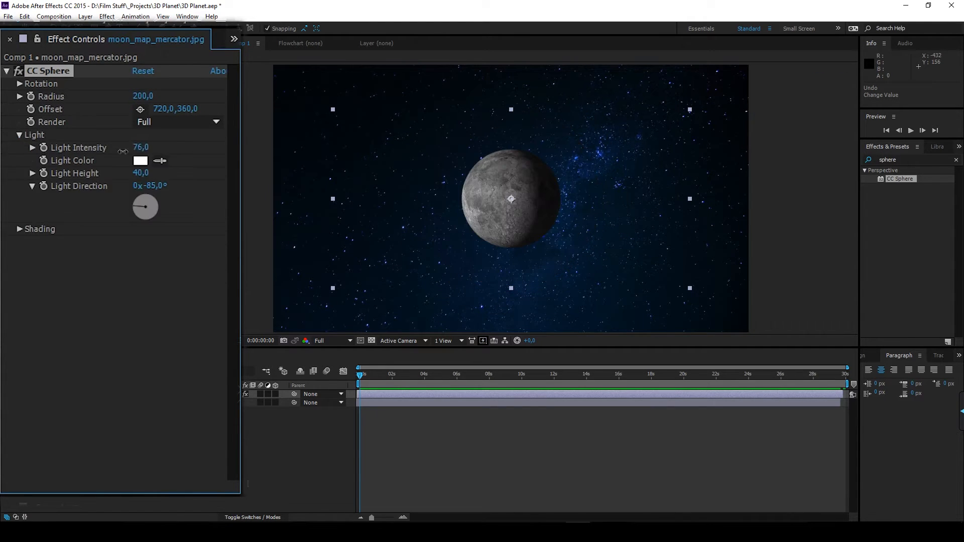
drag(143, 148, 151, 174)
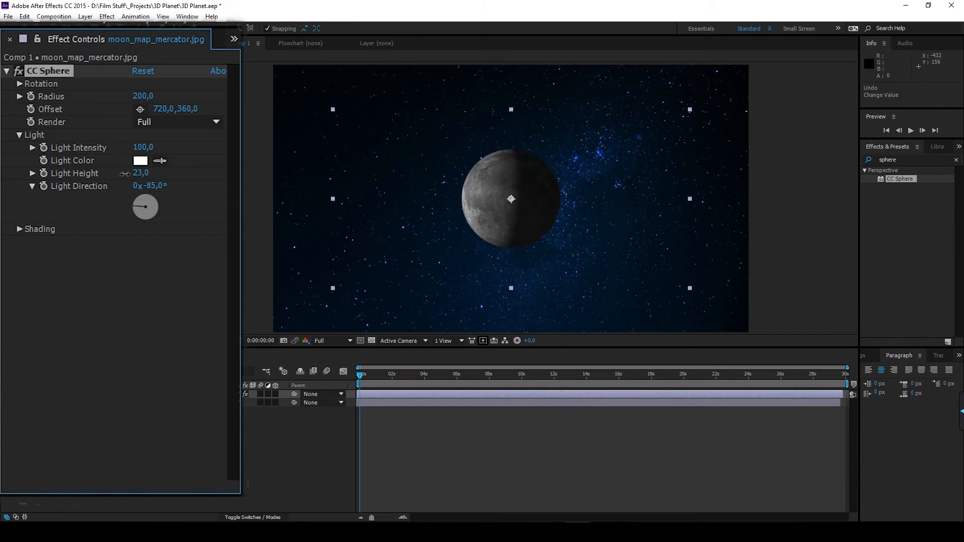
drag(143, 210, 136, 207)
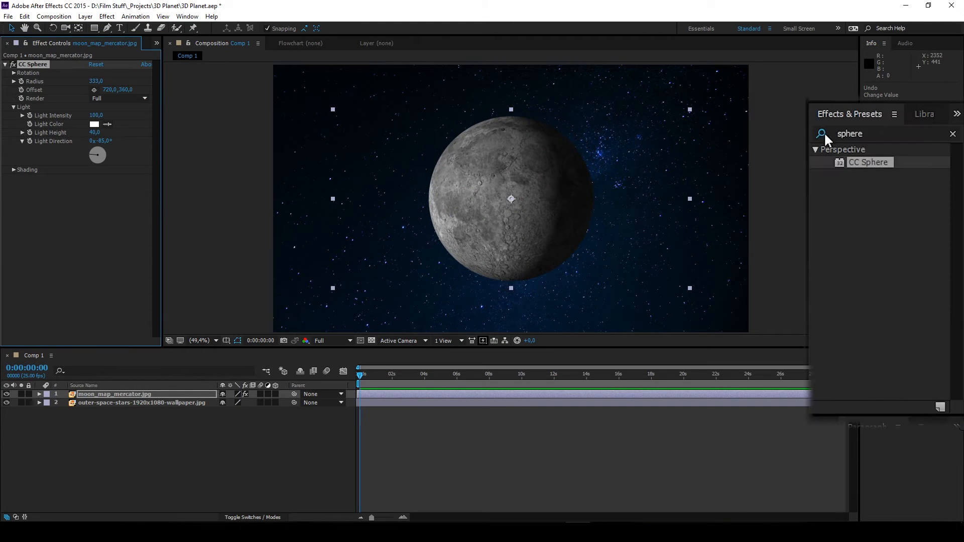
Apply Glow to the moon layer, based on Alpha Channel with Sawtooth B>A colour looping.
double_click(874, 134)
text(glow)
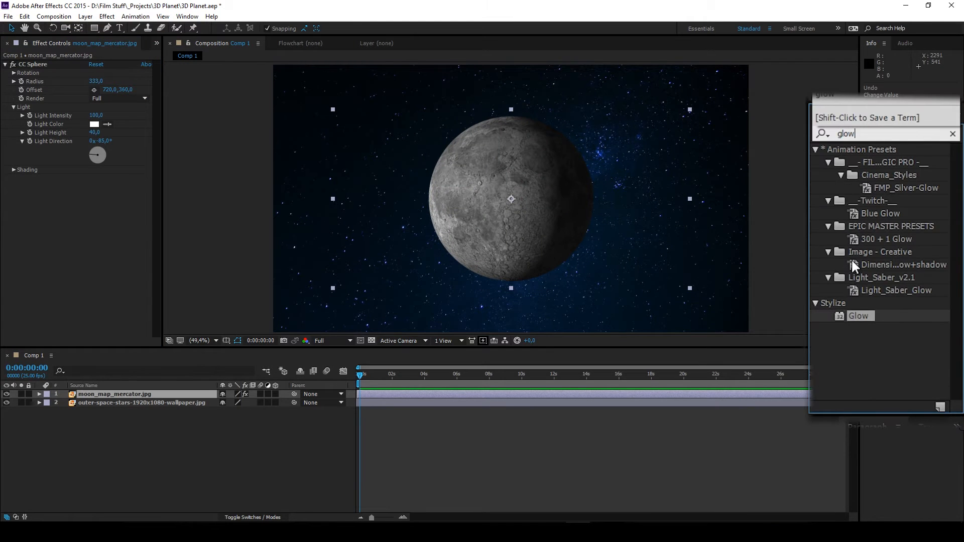
double_click(858, 316)
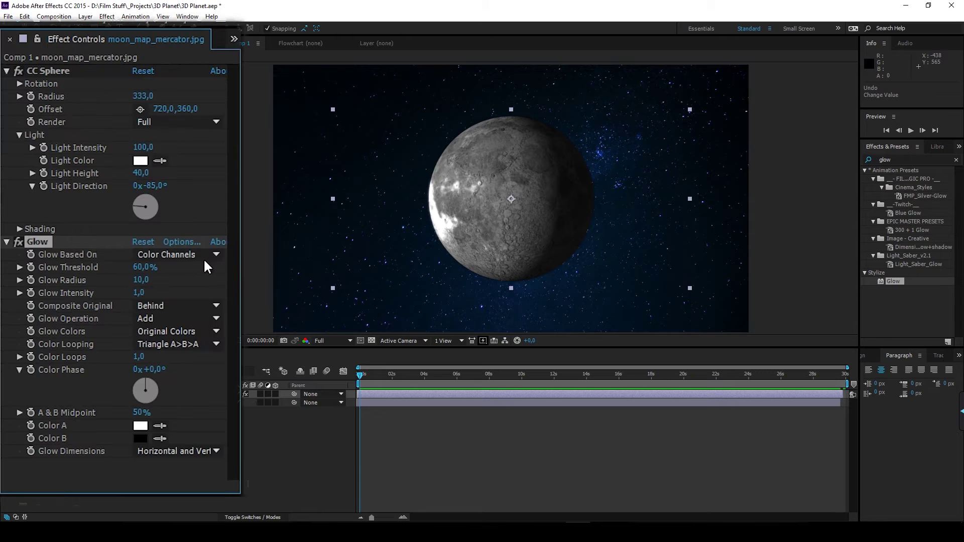
click(204, 258)
click(198, 272)
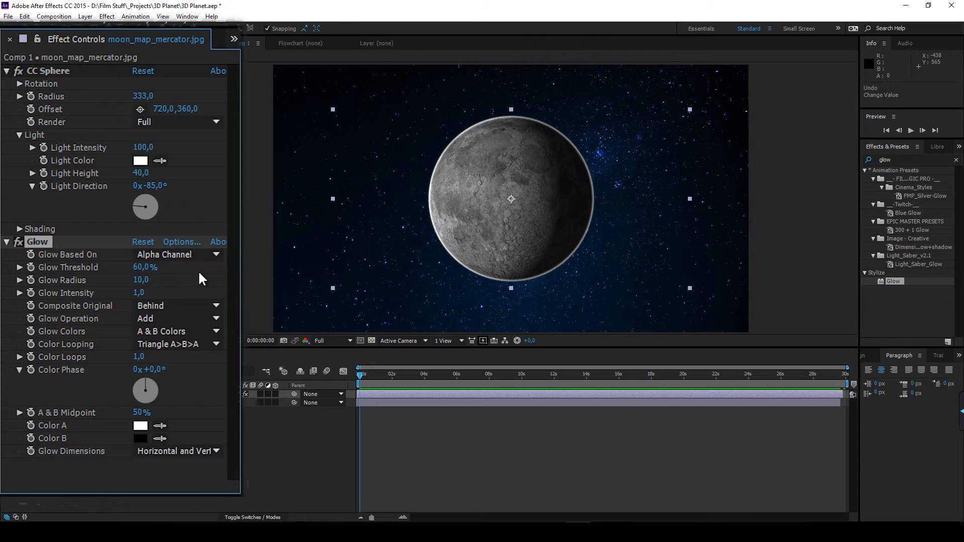
click(181, 344)
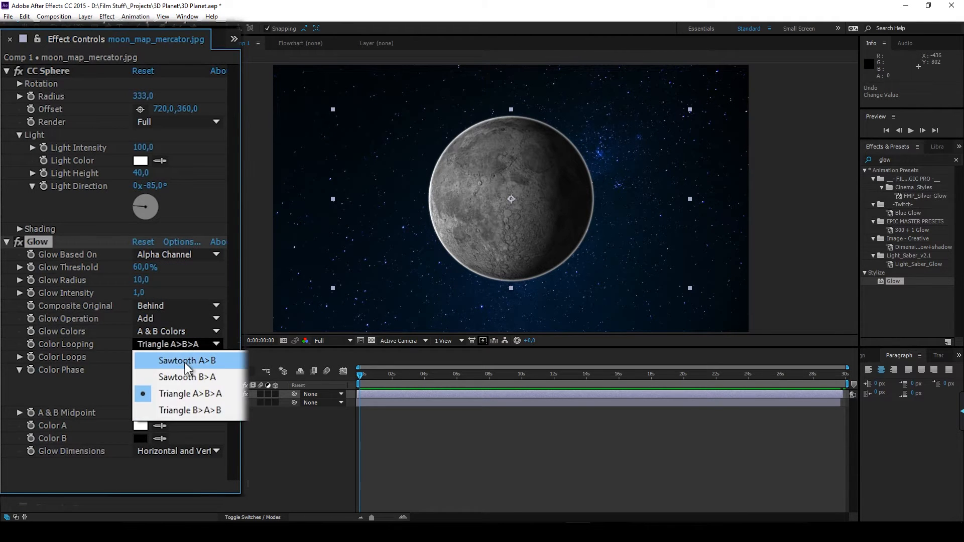
click(188, 360)
click(181, 344)
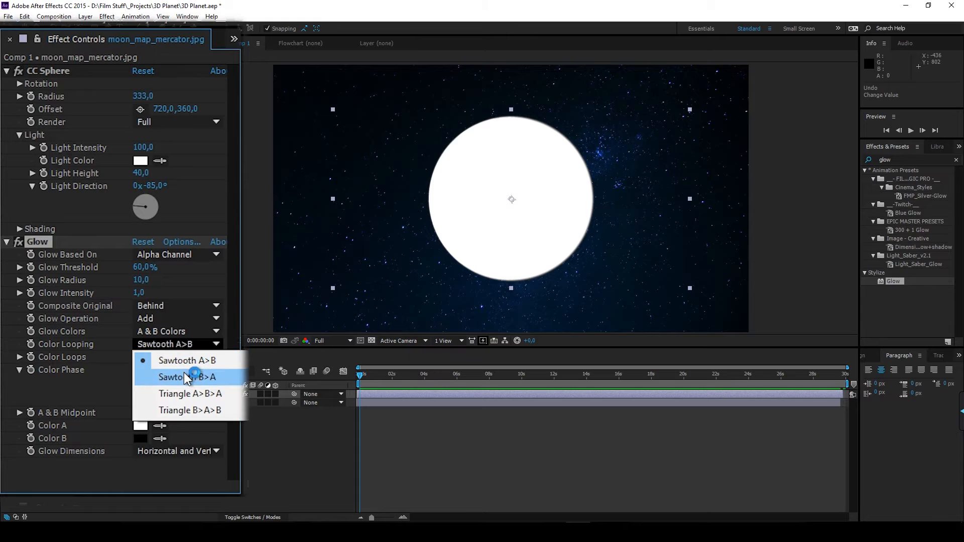
click(187, 377)
Set Glow Color A to a grey sampled from the moon surface and settle on a subtle glow radius.
mouse_move(141, 280)
mouse_down()
mouse_move(101, 268)
mouse_move(151, 268)
mouse_move(115, 298)
mouse_move(143, 298)
mouse_up()
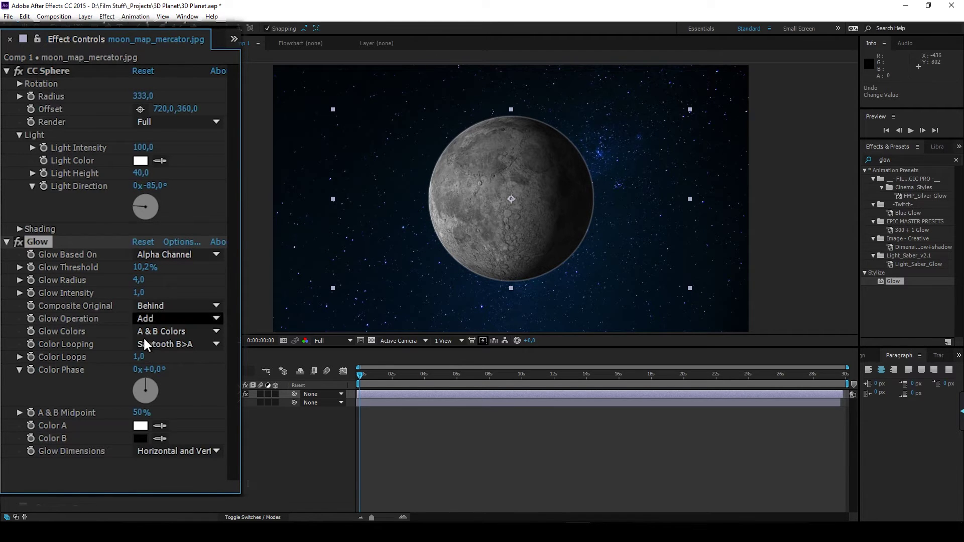
click(140, 426)
click(431, 410)
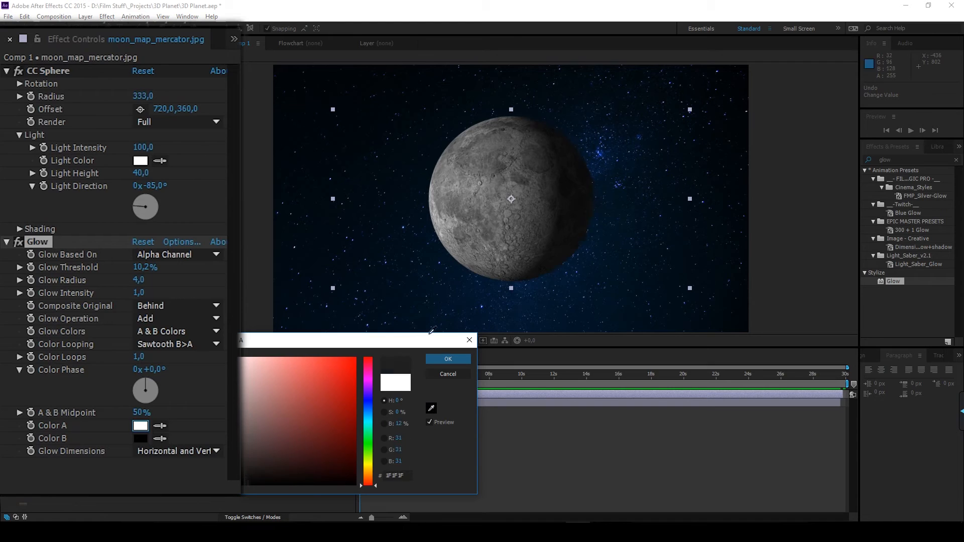
click(445, 226)
click(446, 354)
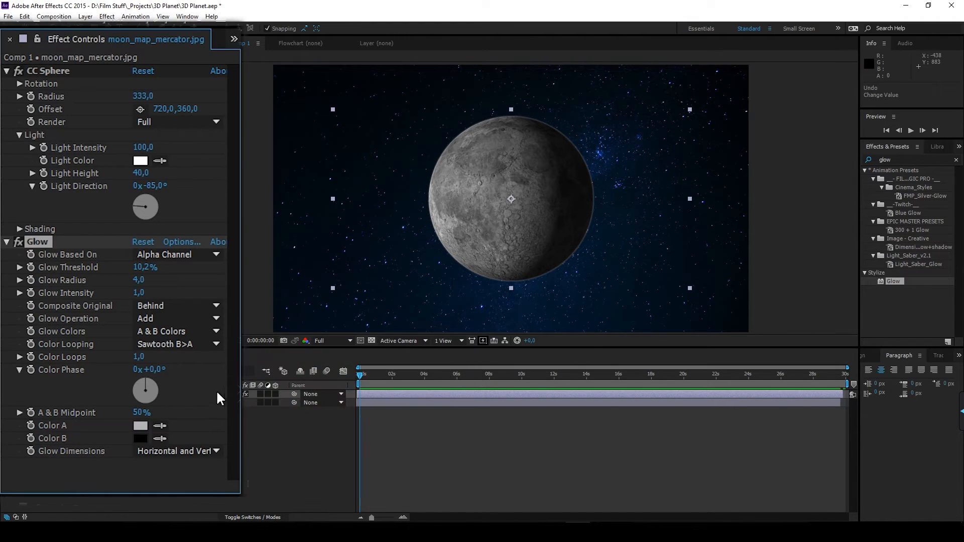
drag(138, 280, 156, 290)
mouse_move(98, 276)
mouse_down()
mouse_move(135, 288)
mouse_move(121, 285)
mouse_move(128, 295)
mouse_up()
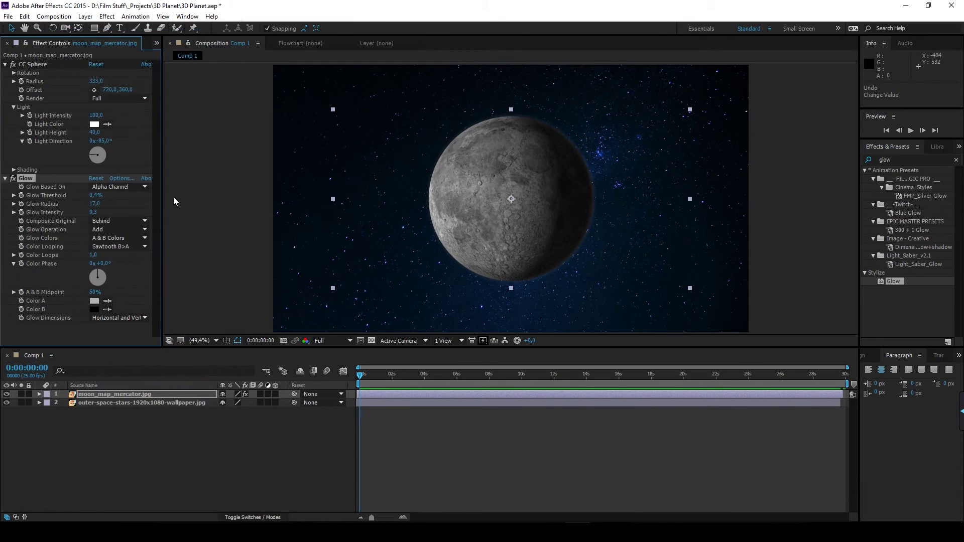
click(174, 201)
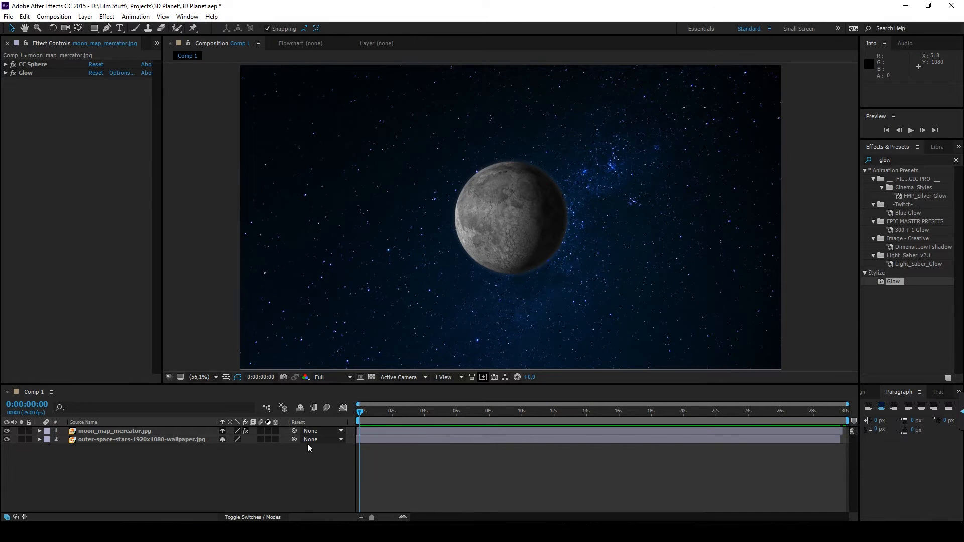
Make the moon and starfield 3D layers and add Camera 1, keeping the original framing after a test orbit.
click(274, 431)
click(275, 439)
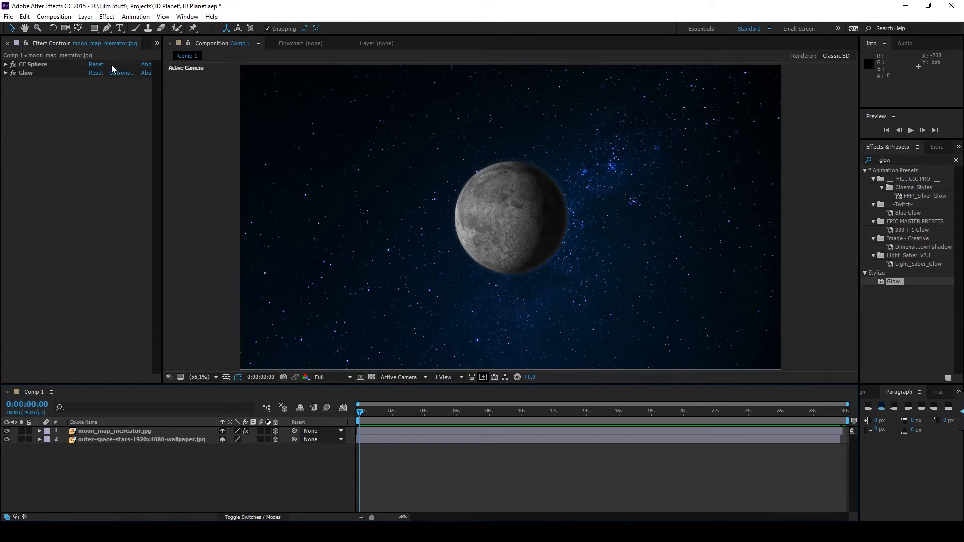
click(85, 16)
mouse_move(98, 28)
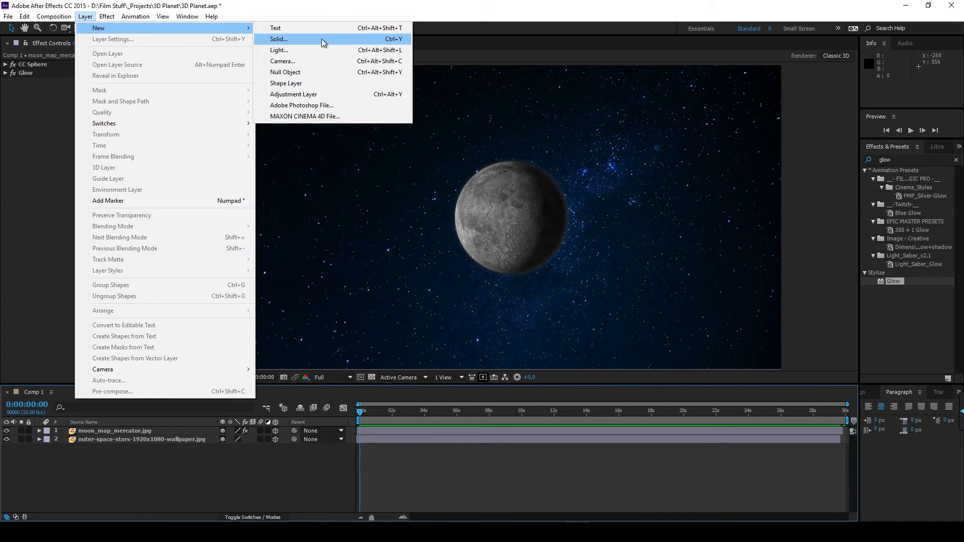
click(317, 62)
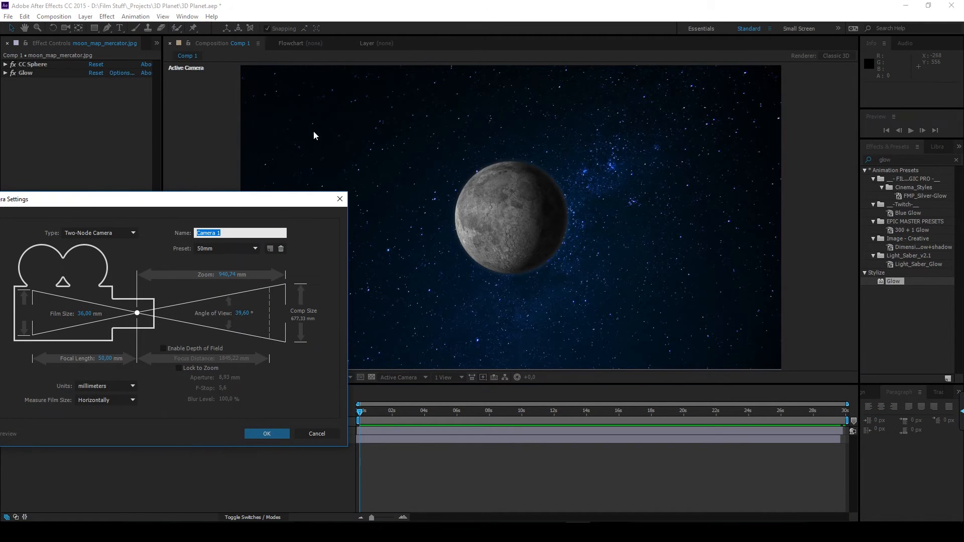
click(281, 435)
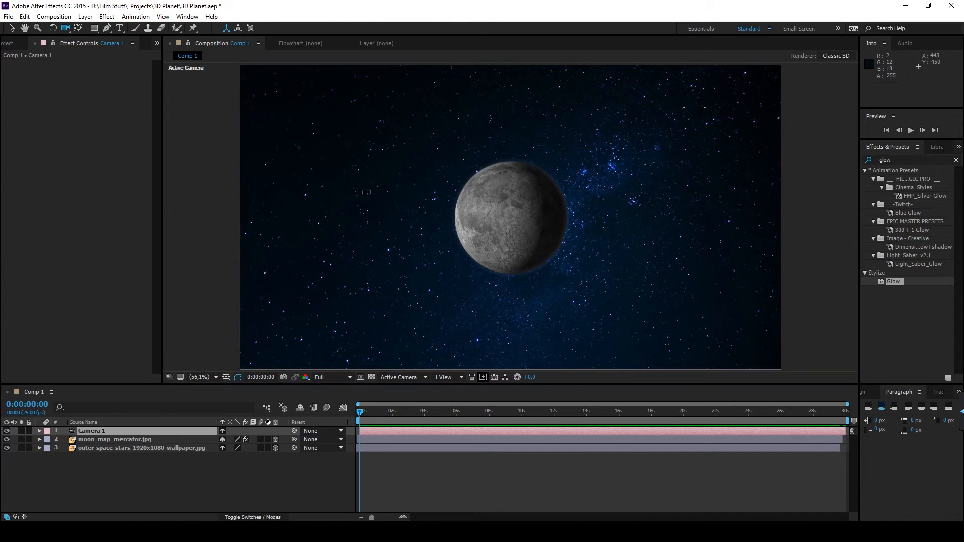
drag(366, 192, 404, 226)
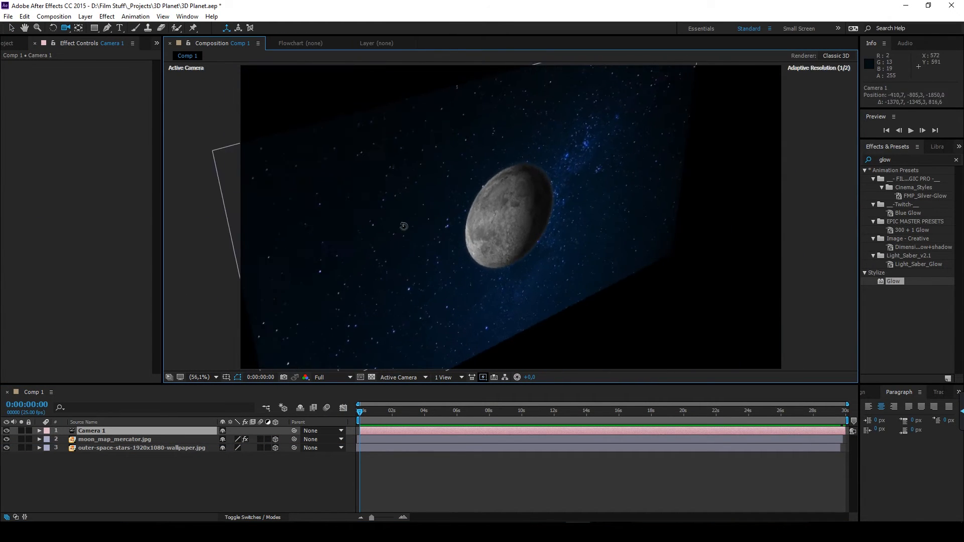
key(ctrl+z)
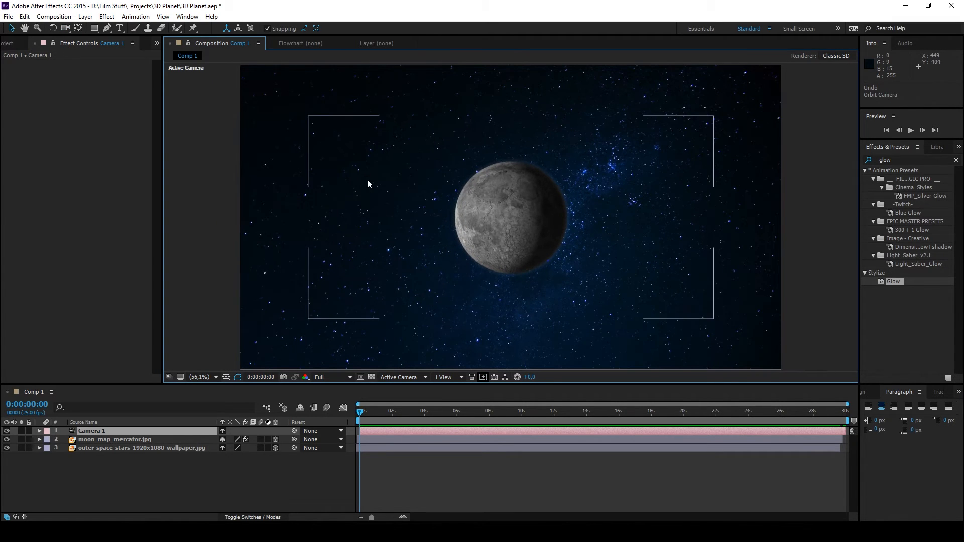
Set the starfield's Position Z to 10000 and scale it up to about 495% so it fills the frame.
click(159, 448)
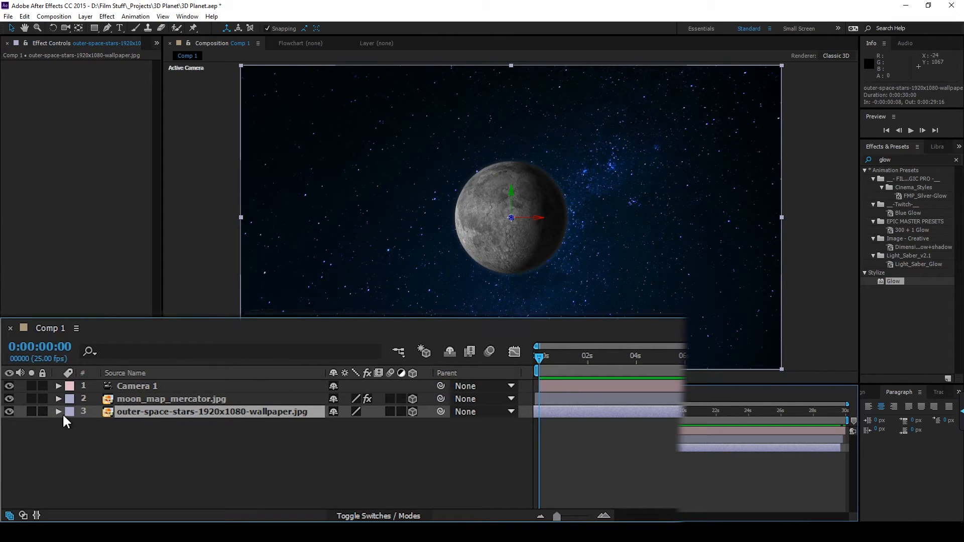
click(59, 412)
click(71, 425)
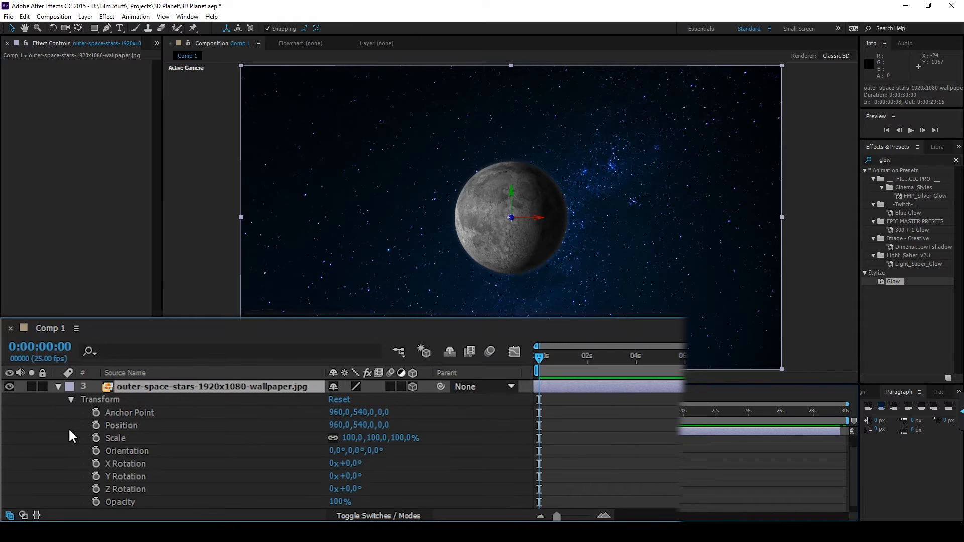
click(384, 425)
text(10000)
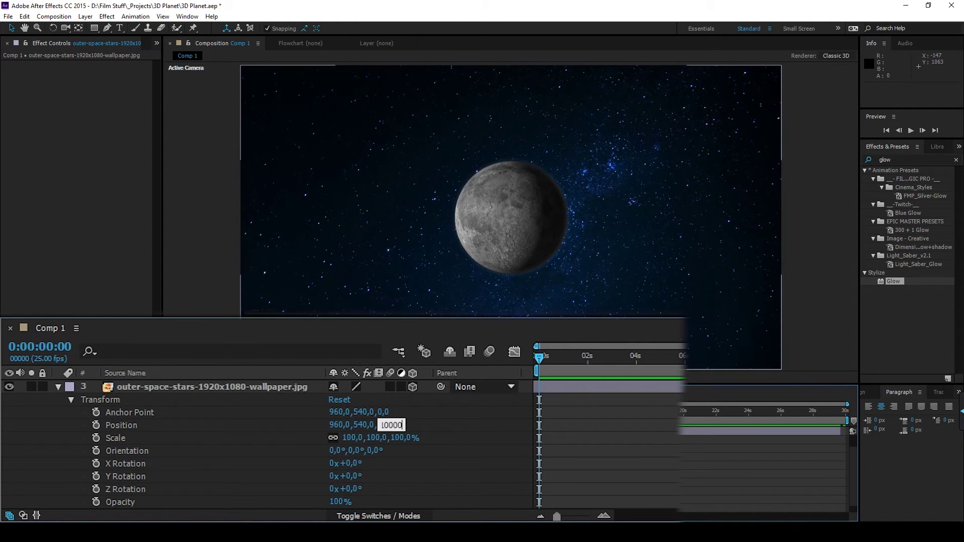
key(Return)
drag(351, 438, 648, 450)
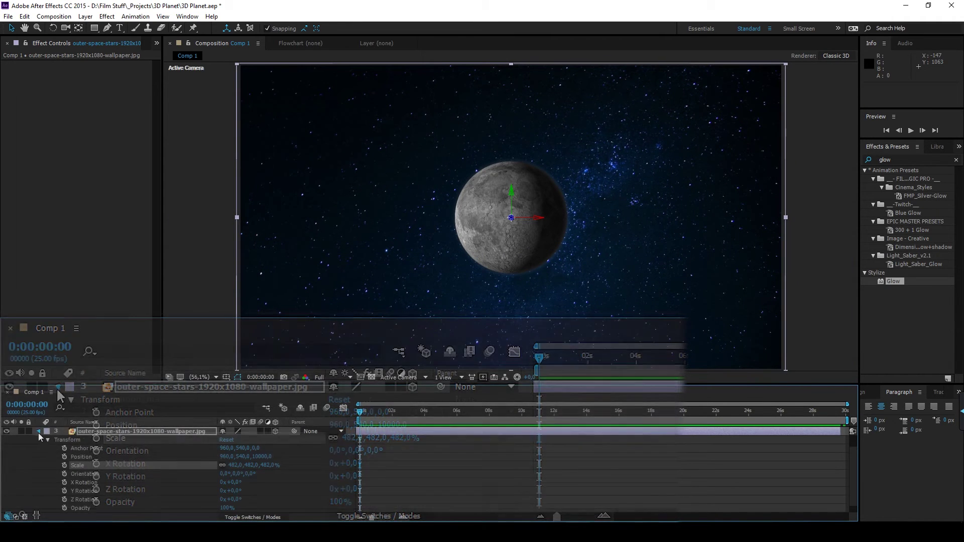
click(39, 431)
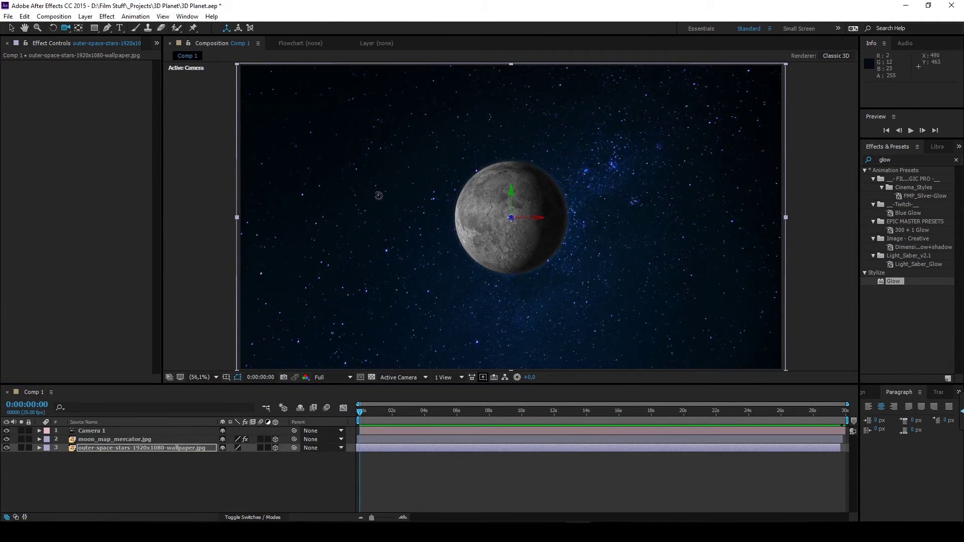
mouse_move(379, 195)
mouse_down()
mouse_move(393, 195)
mouse_move(377, 193)
mouse_up()
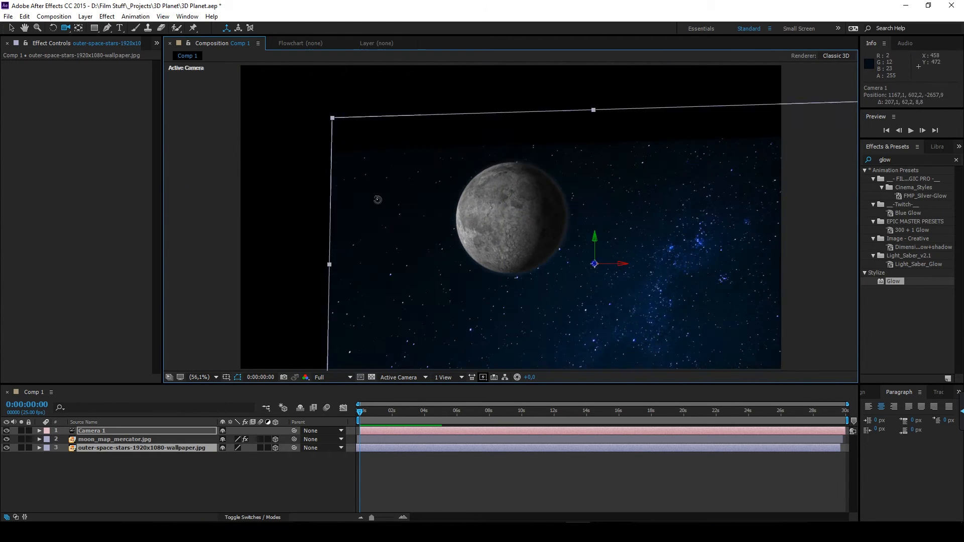
Reveal the moon's CC Sphere Rotation and enable expressions on Rotation X, Y and Z.
click(136, 399)
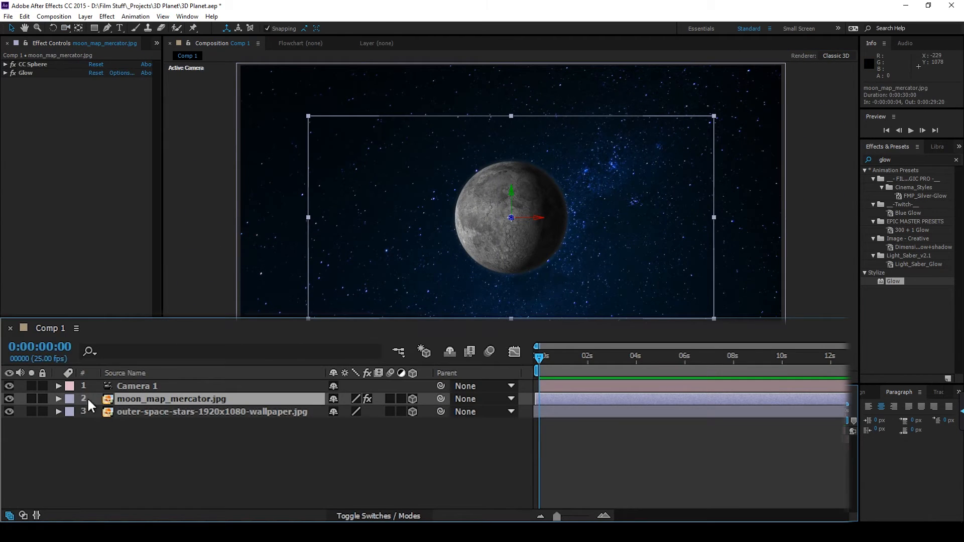
click(59, 398)
click(72, 413)
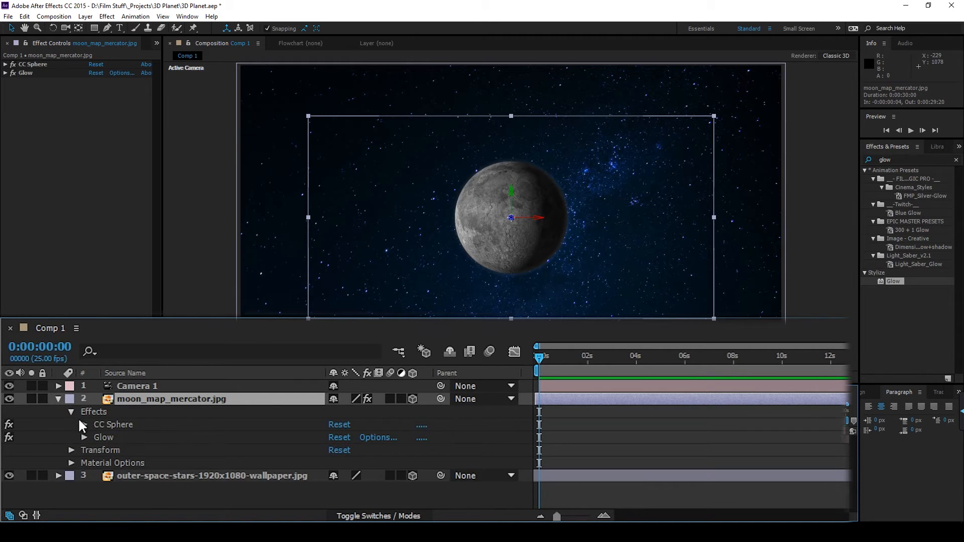
click(84, 424)
click(97, 426)
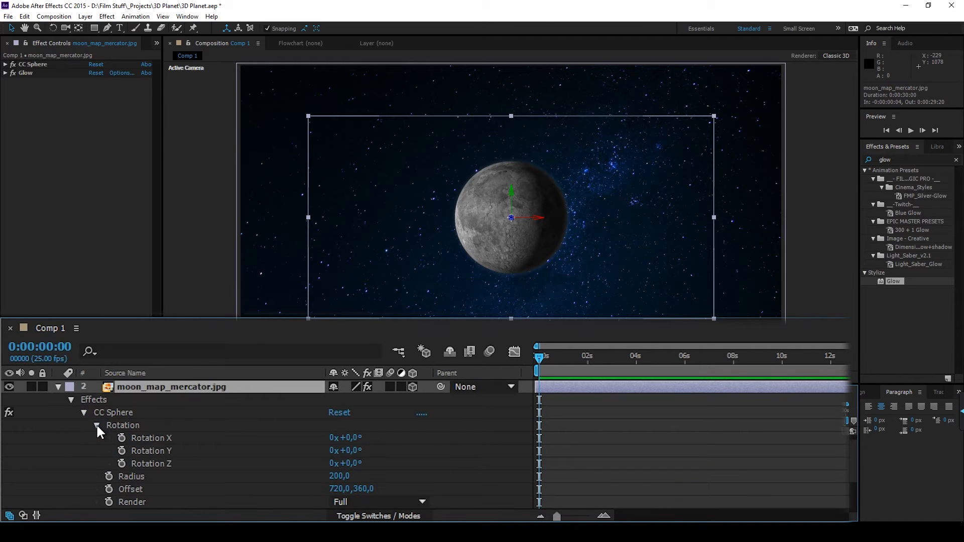
alt+click(122, 438)
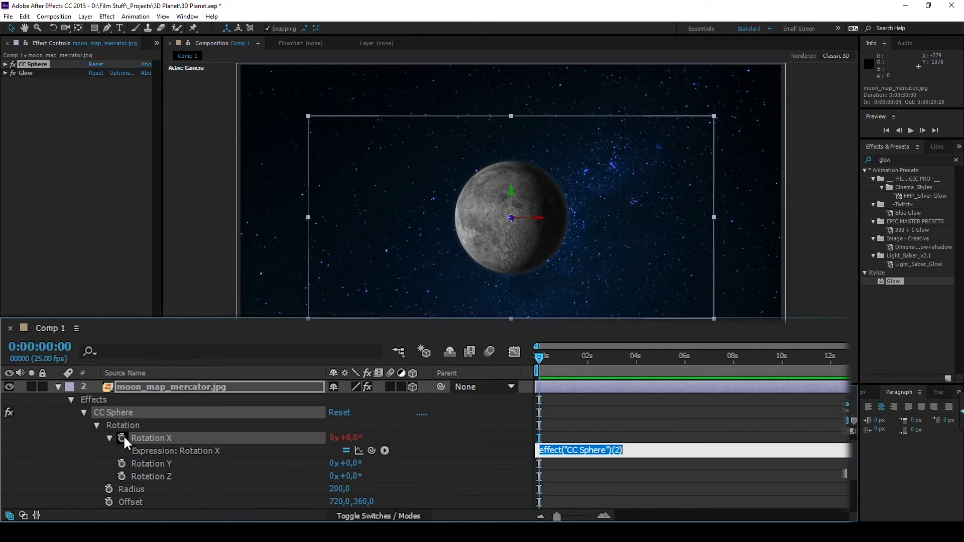
alt+click(123, 463)
alt+click(121, 489)
scroll(107, 478, down, 2)
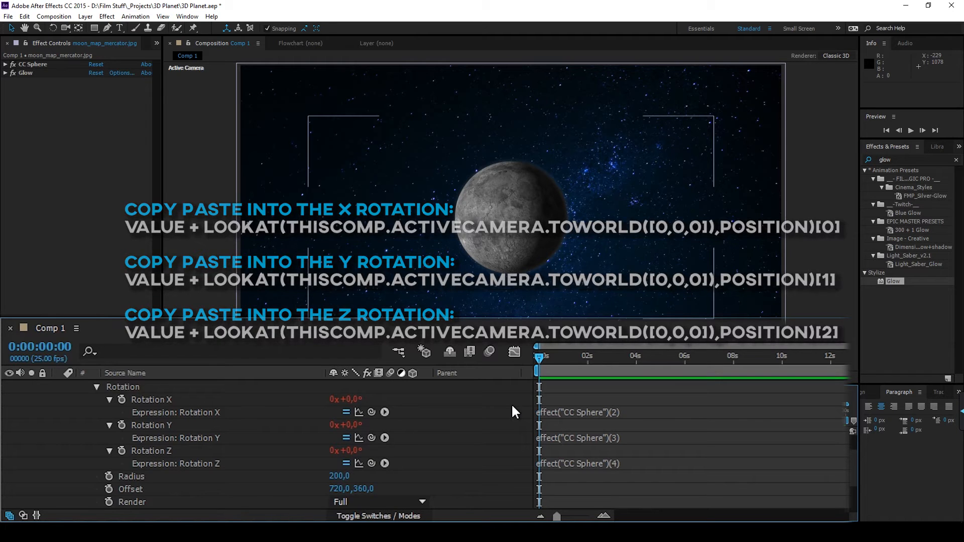
Paste the lookAt camera expressions into Rotation Y and Z, then collapse the moon layer.
click(552, 413)
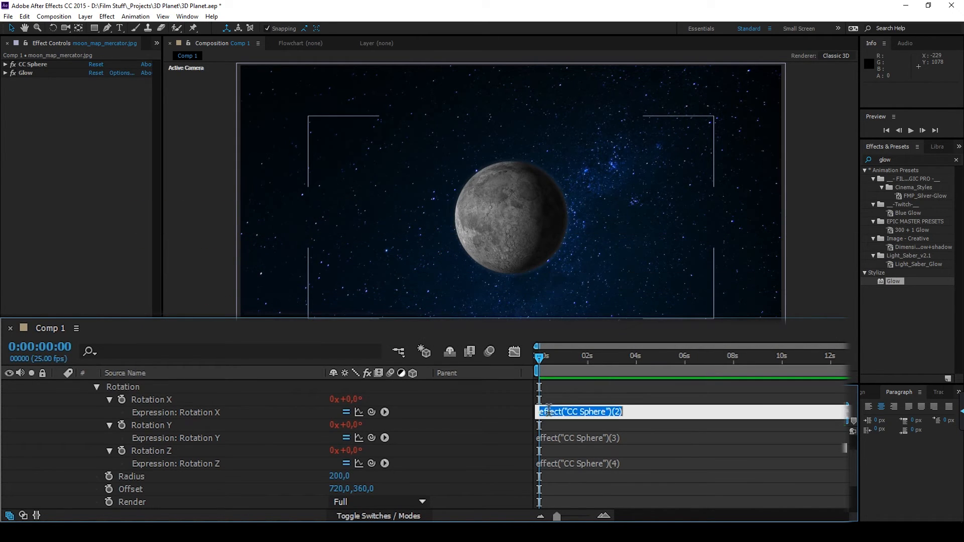
click(576, 420)
click(576, 446)
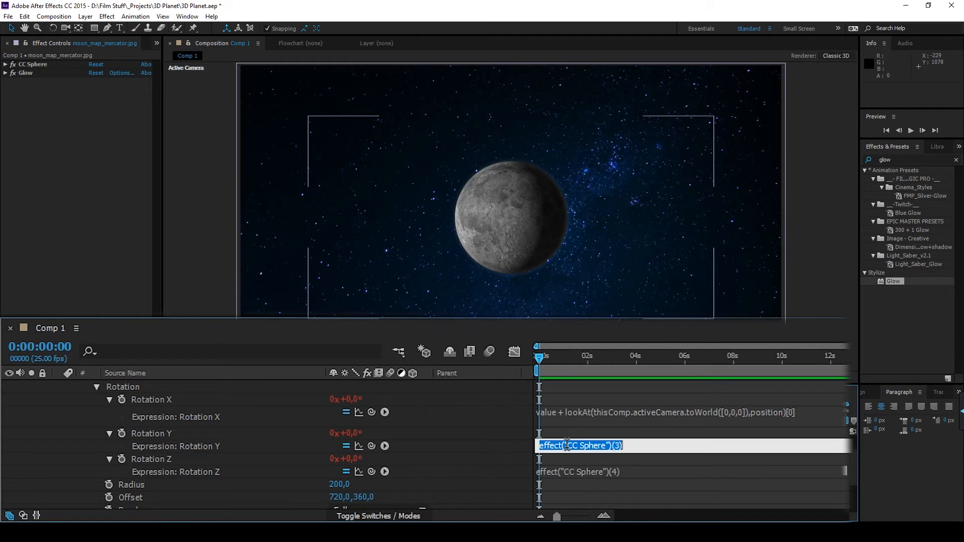
key(ctrl+a)
text(value + lookAt(thisComp.activeCamera.toWorld([0,0,0]),position)[1])
click(577, 472)
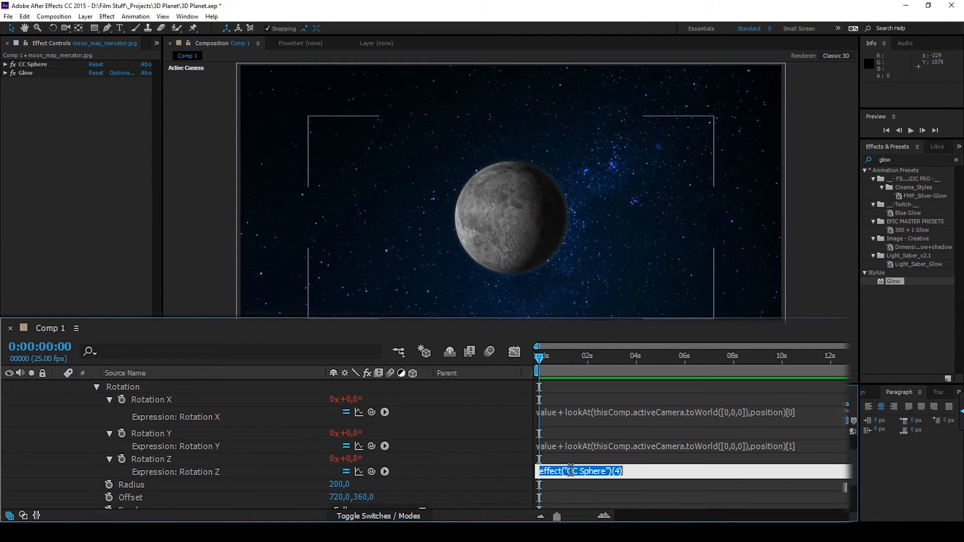
key(ctrl+a)
key(ctrl+v)
text(2)
click(583, 496)
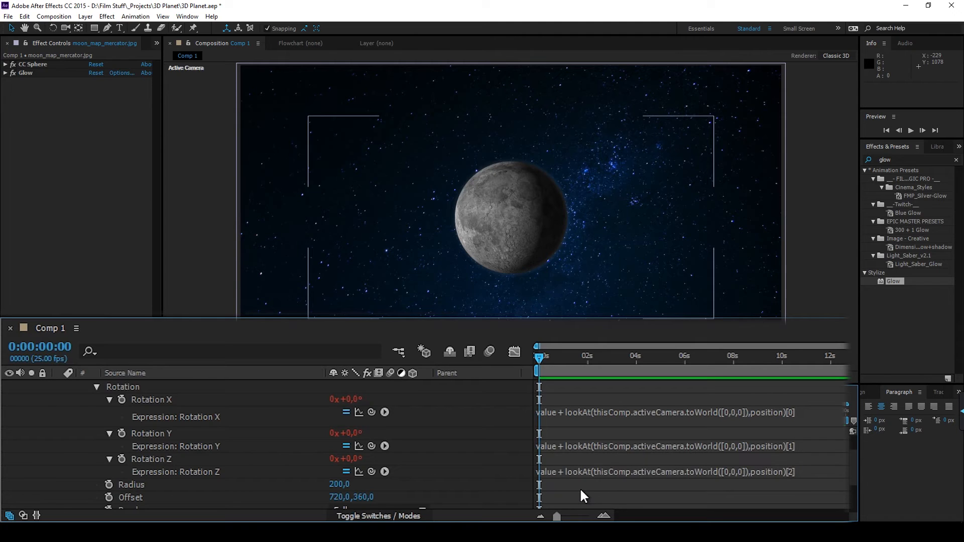
scroll(579, 488, up, 5)
click(40, 439)
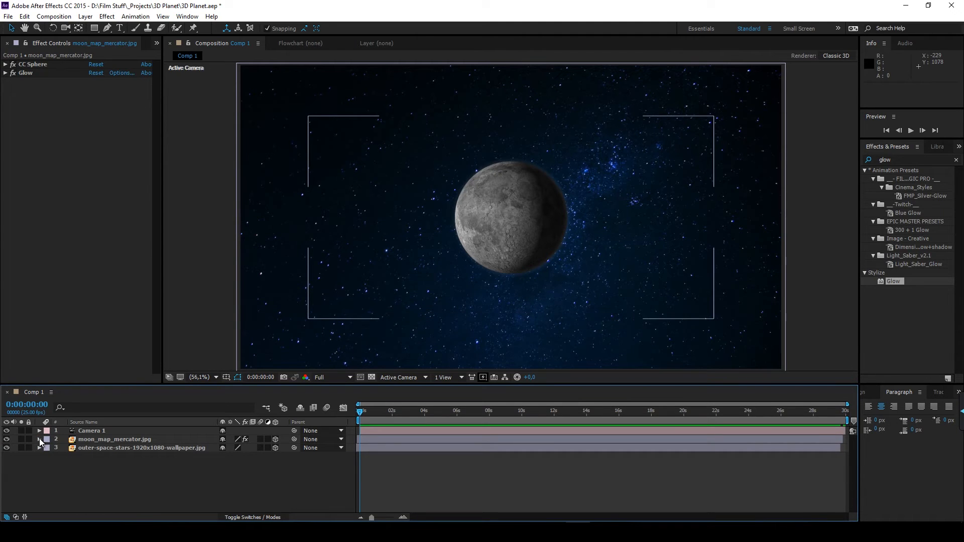
Set the moon layer's Auto-Orient to Orient Towards Camera and orbit to check it faces the camera.
right_click(125, 442)
mouse_move(160, 94)
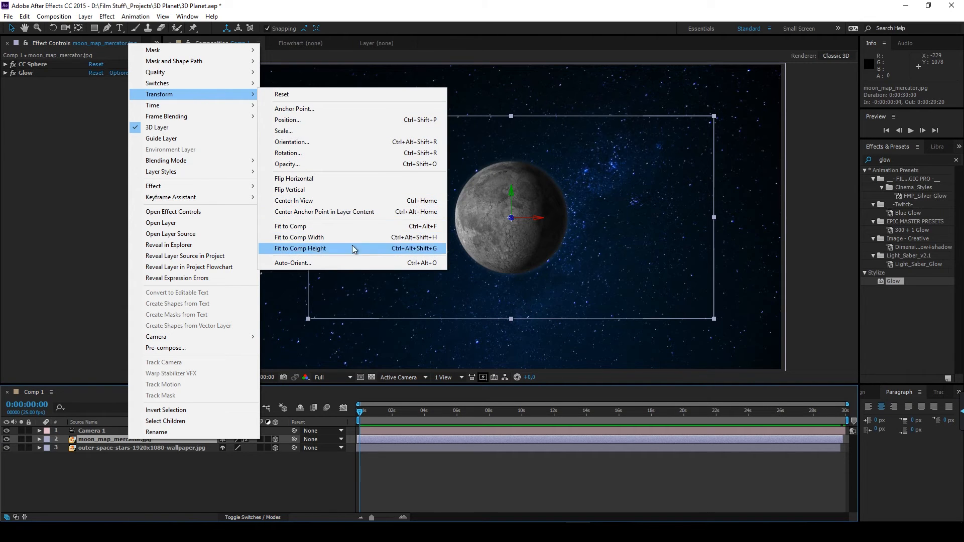
click(356, 263)
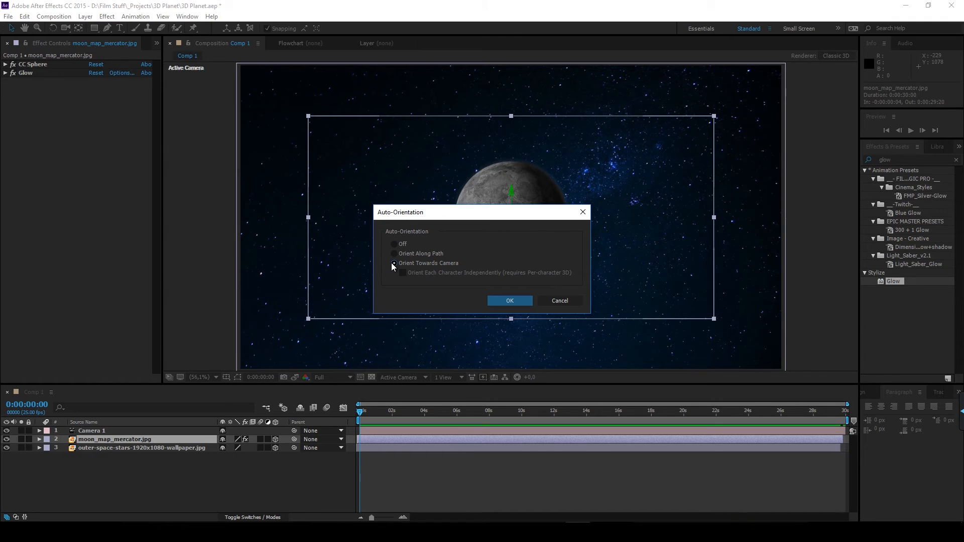
click(509, 300)
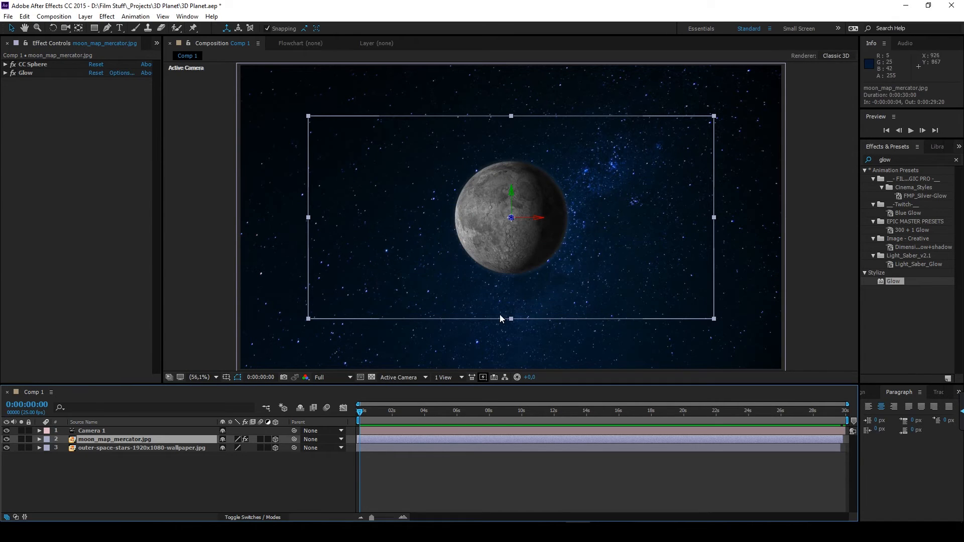
drag(204, 136, 289, 195)
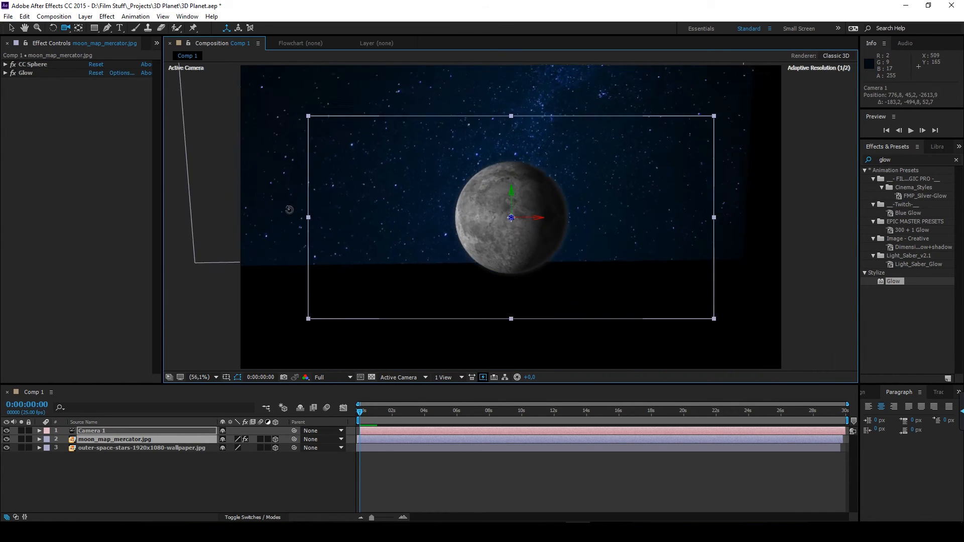
Set the starfield's Position Z to 6000 and scale it down so it still covers the frame.
key(ctrl+z)
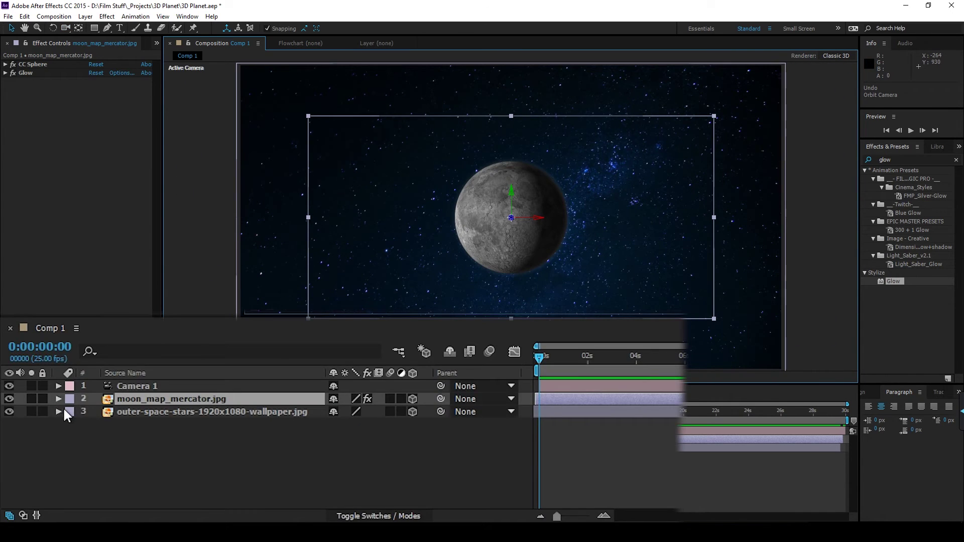
click(60, 412)
text(6000)
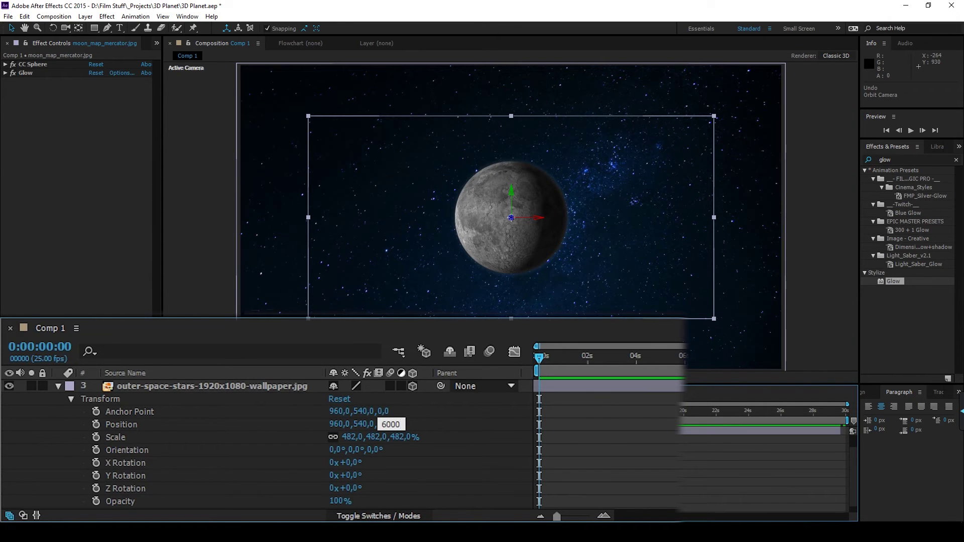
key(Return)
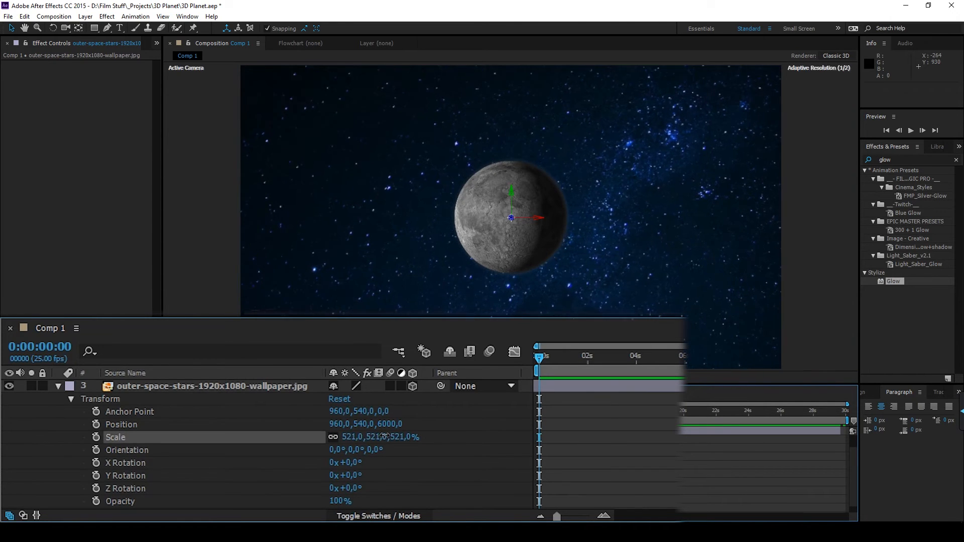
mouse_move(355, 437)
mouse_down()
mouse_move(196, 443)
mouse_move(293, 444)
mouse_up()
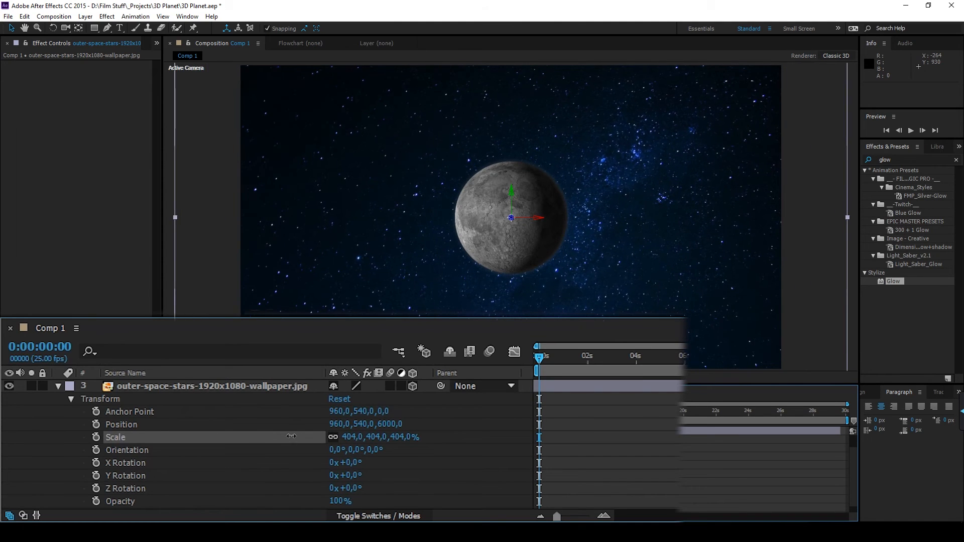
click(39, 430)
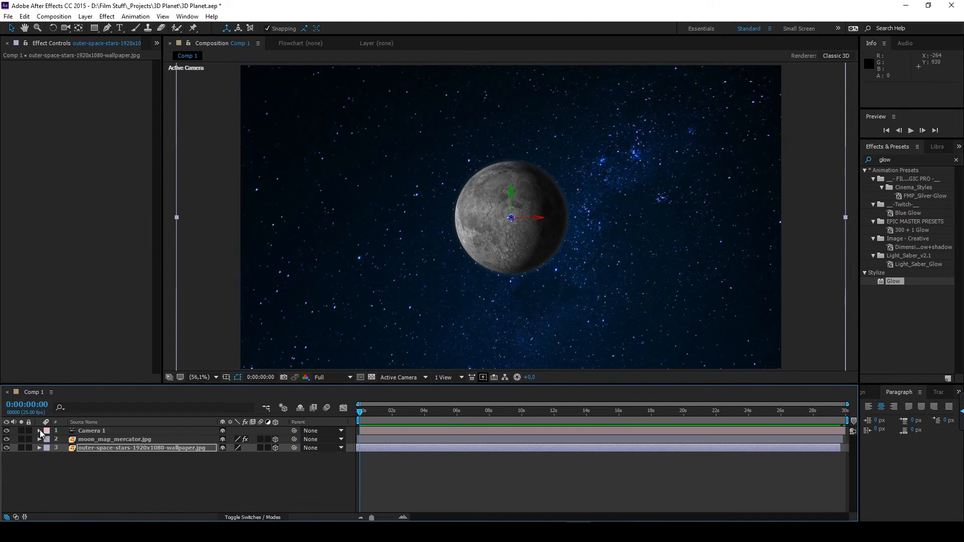
Set the moon's CC Sphere Light Height to 100 and raise Ambient shading to 36.
click(90, 439)
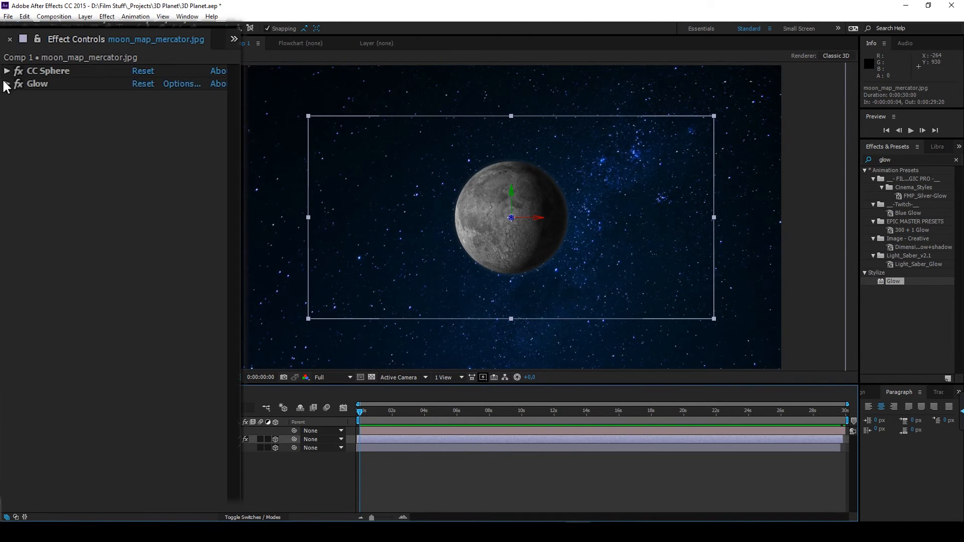
click(7, 71)
key(ctrl+z)
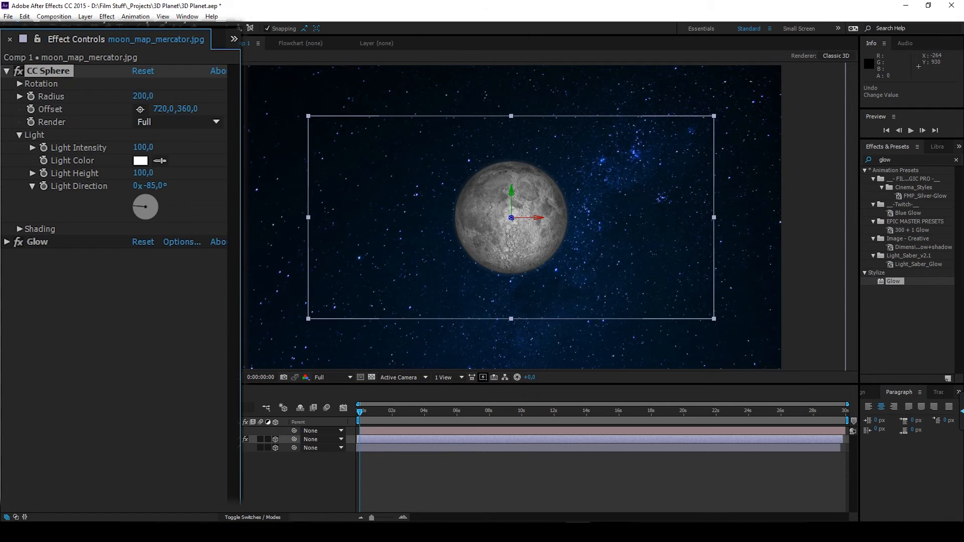
click(19, 135)
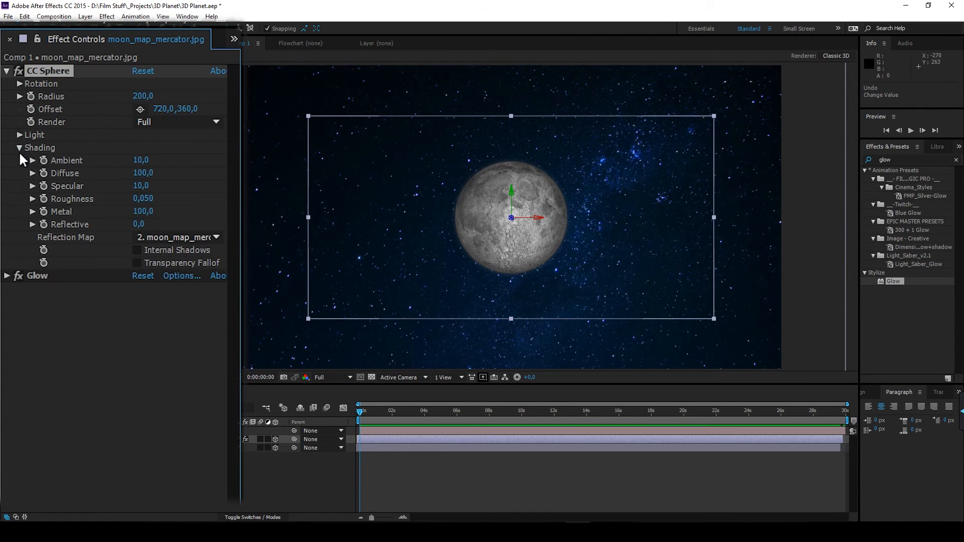
drag(142, 160, 156, 164)
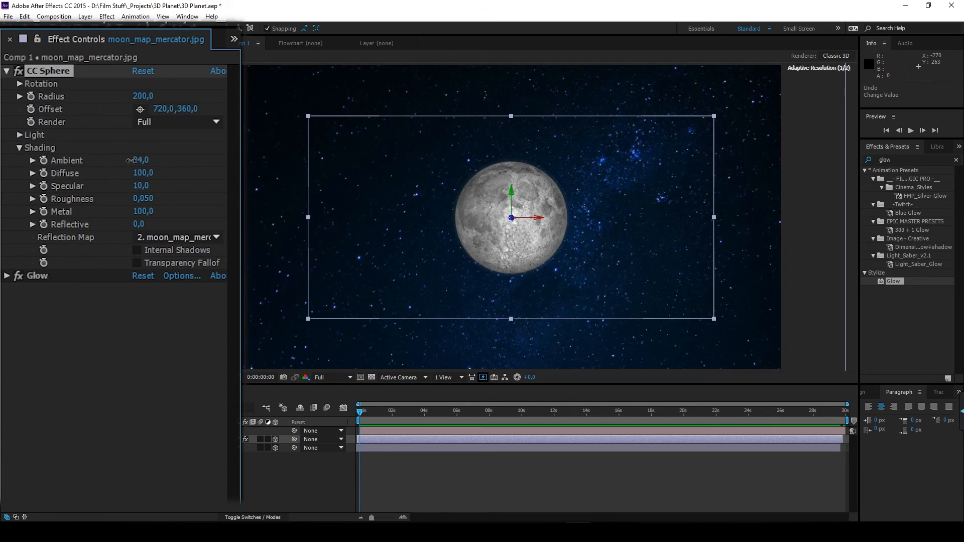
Add a new spot light, Light 1, to the composition, keeping its default position.
click(19, 71)
key(grave)
click(86, 16)
mouse_move(98, 28)
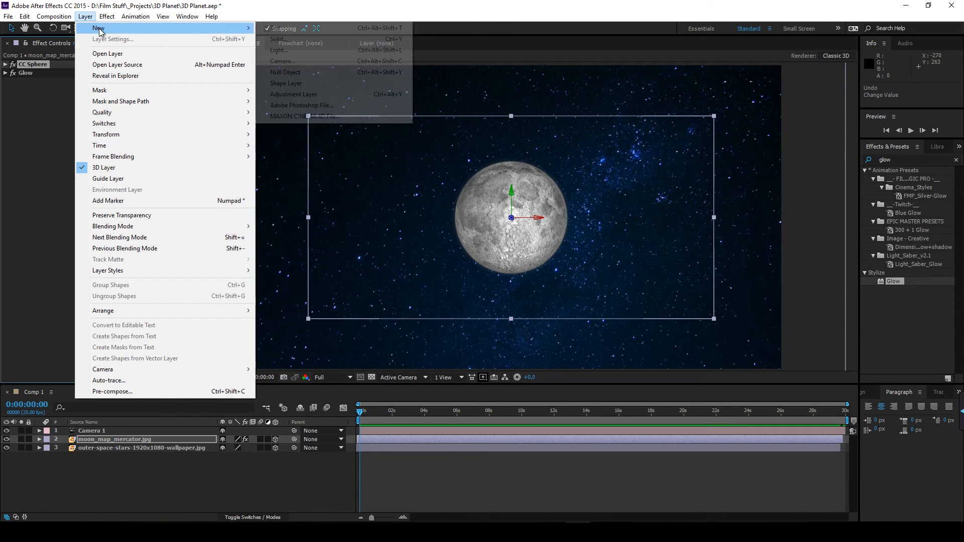
click(284, 51)
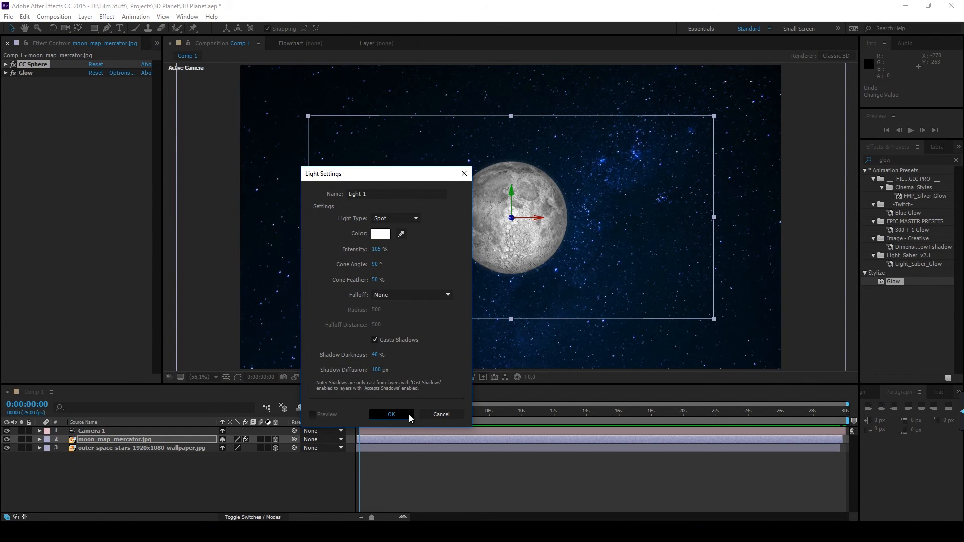
click(392, 414)
drag(536, 192, 753, 192)
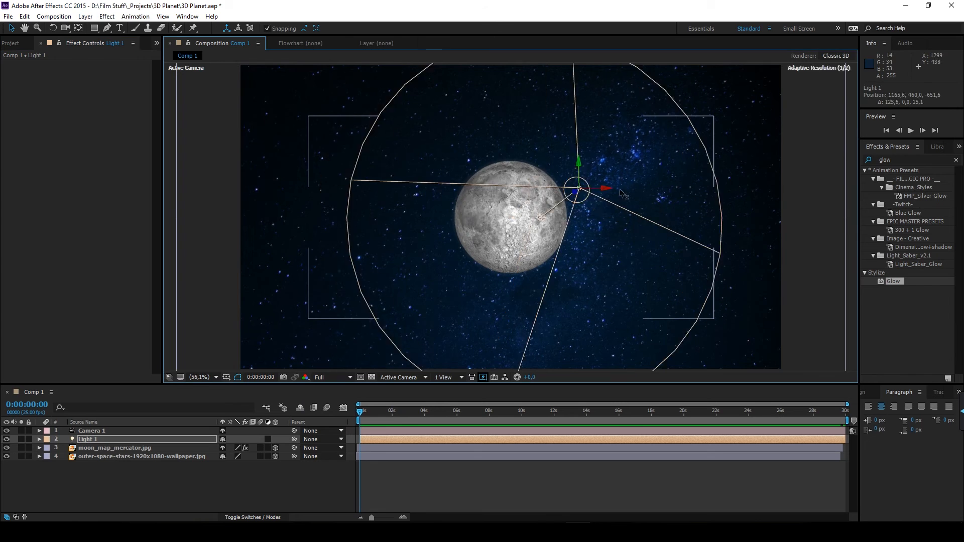
key(ctrl+z)
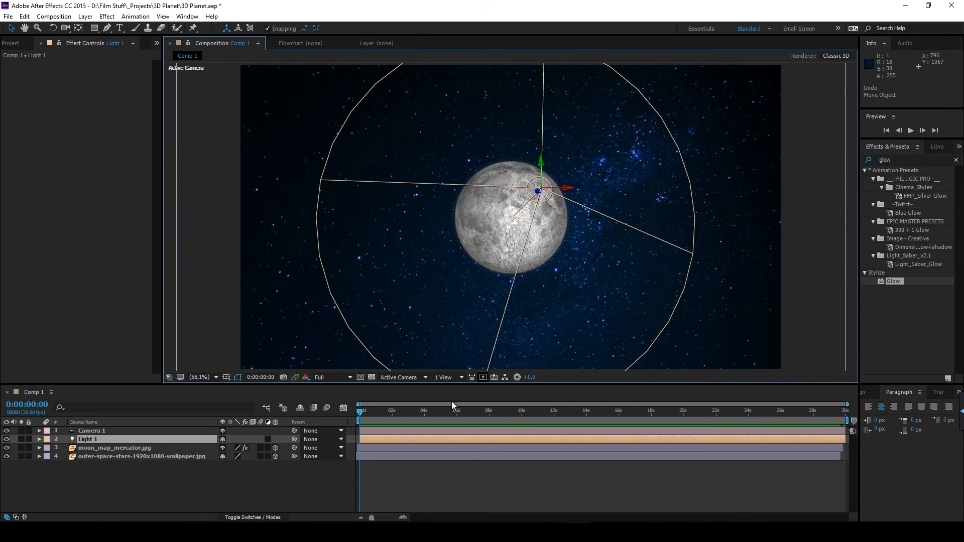
Narrow Light 1's cone angle to about 52 degrees in Light Settings.
double_click(448, 441)
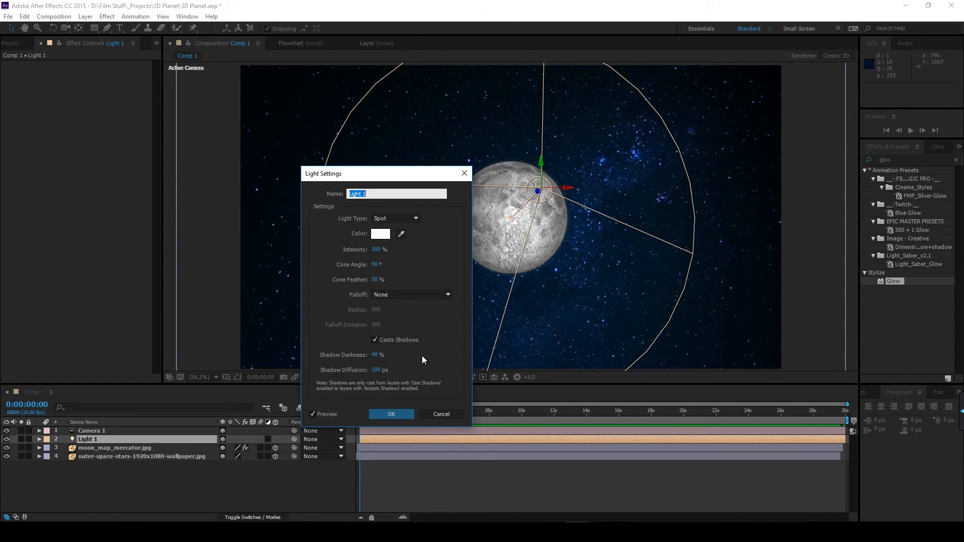
drag(377, 265, 353, 265)
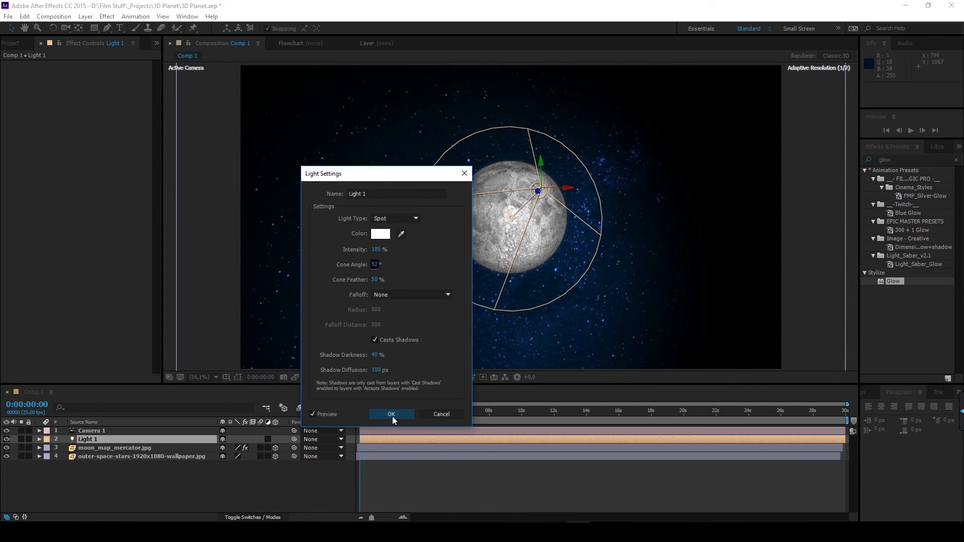
click(392, 415)
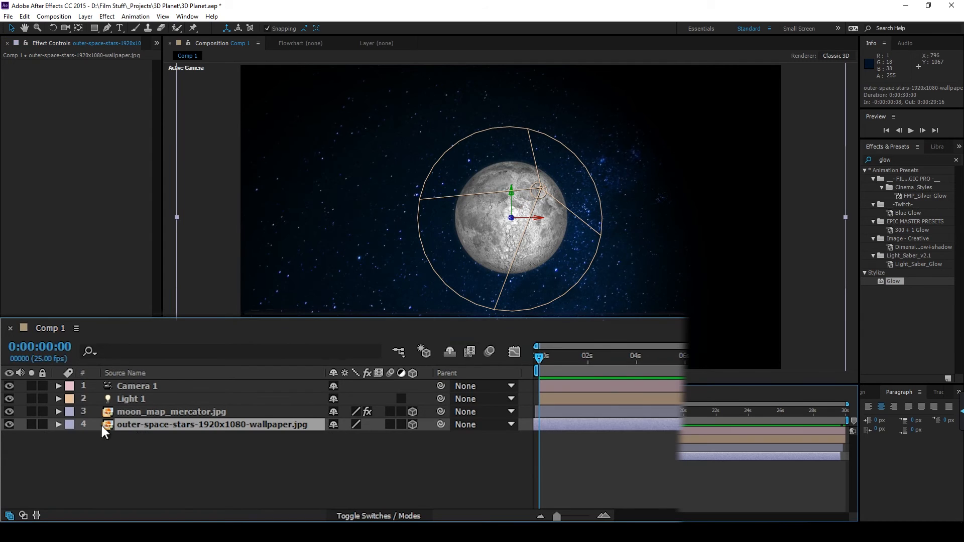
In the stars layer's Material Options, set Accepts Shadows and Accepts Lights to Off.
click(58, 426)
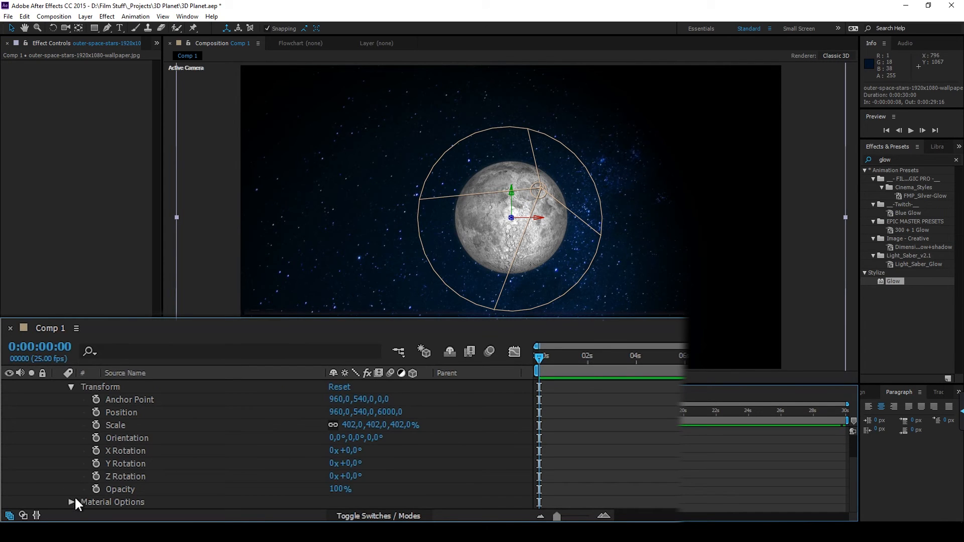
click(71, 501)
click(127, 425)
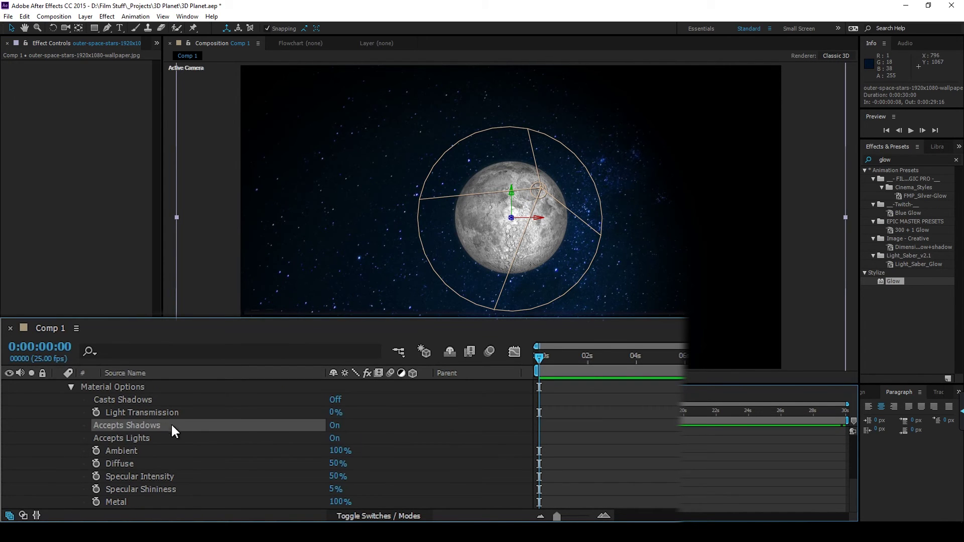
click(337, 426)
click(336, 438)
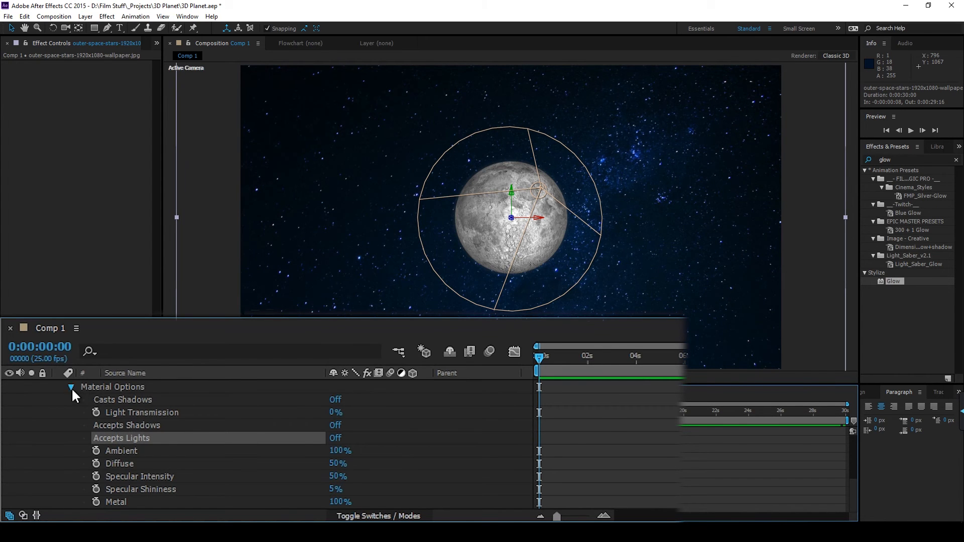
Collapse the stars layer and select Light 1.
click(49, 433)
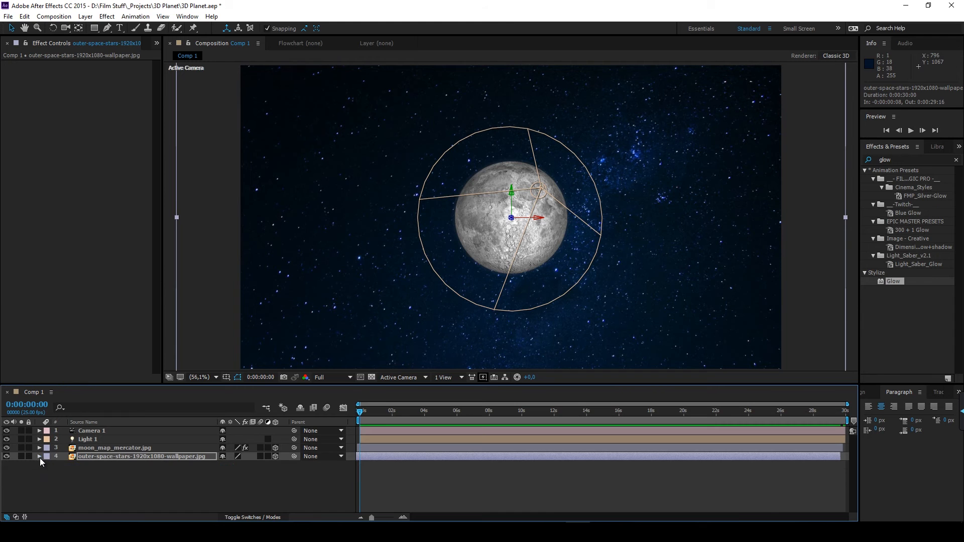
click(87, 440)
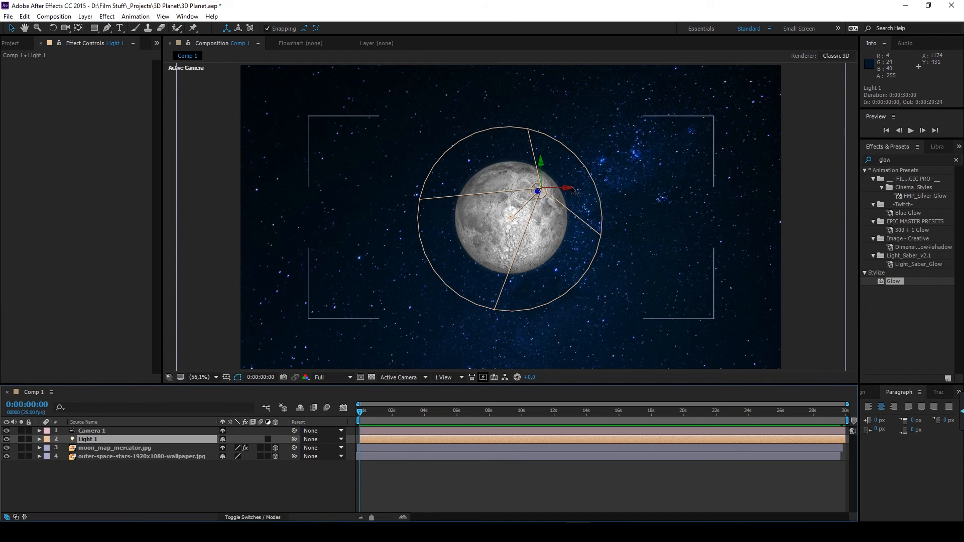
Apply Levels to the stars layer and lower its Gamma to darken the starfield's midtones.
mouse_move(511, 193)
mouse_down()
mouse_move(380, 189)
mouse_move(514, 200)
mouse_up()
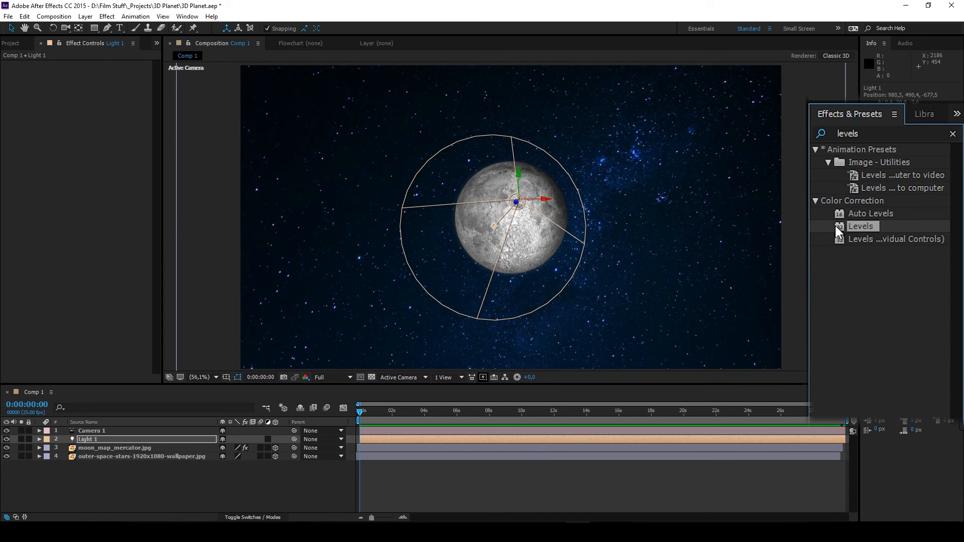
double_click(861, 227)
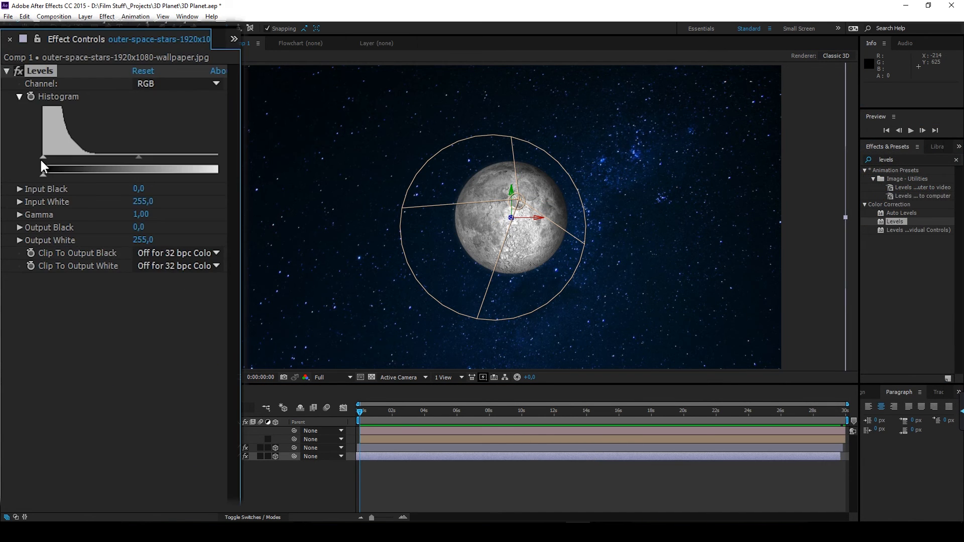
drag(43, 158, 54, 158)
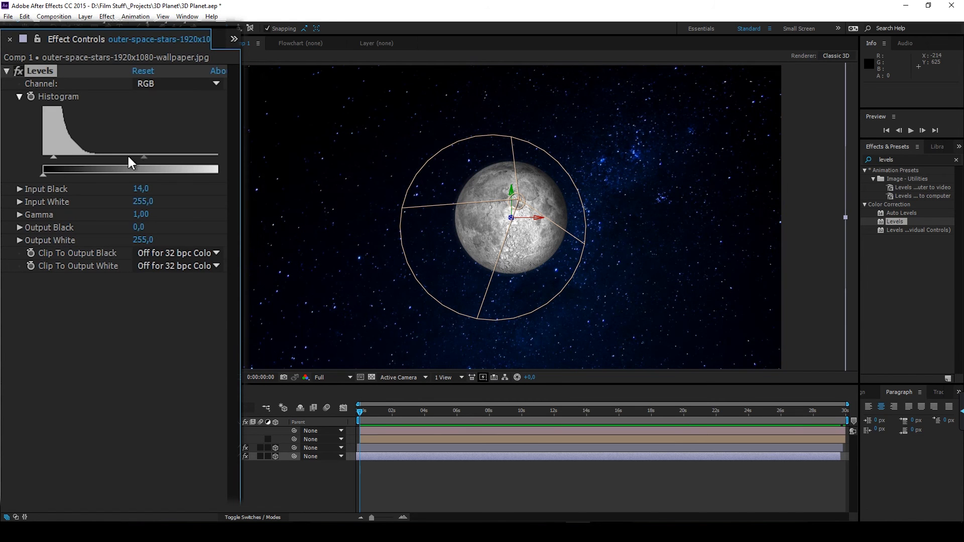
drag(143, 158, 178, 158)
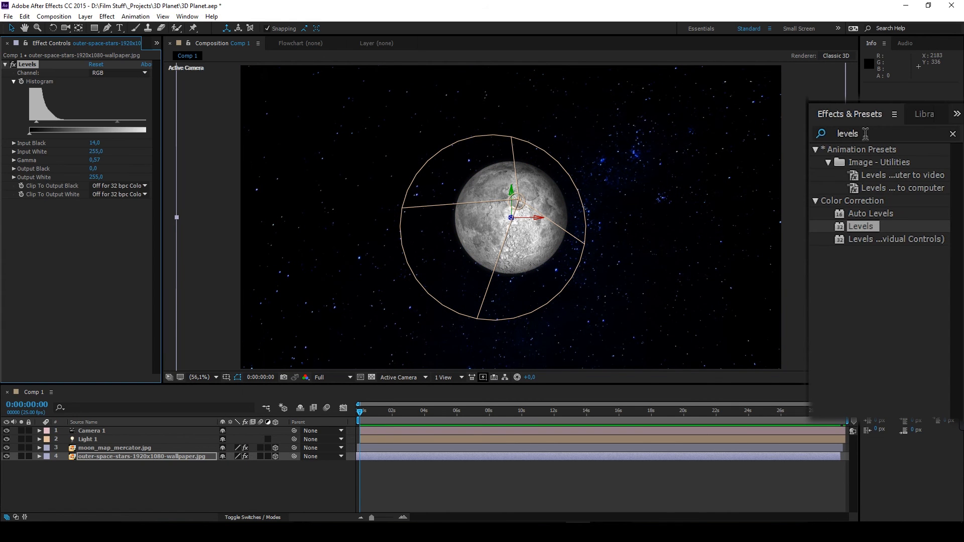
Apply Hue/Saturation to the stars layer and reduce Master Saturation to about -54.
triple_click(866, 134)
text(hue)
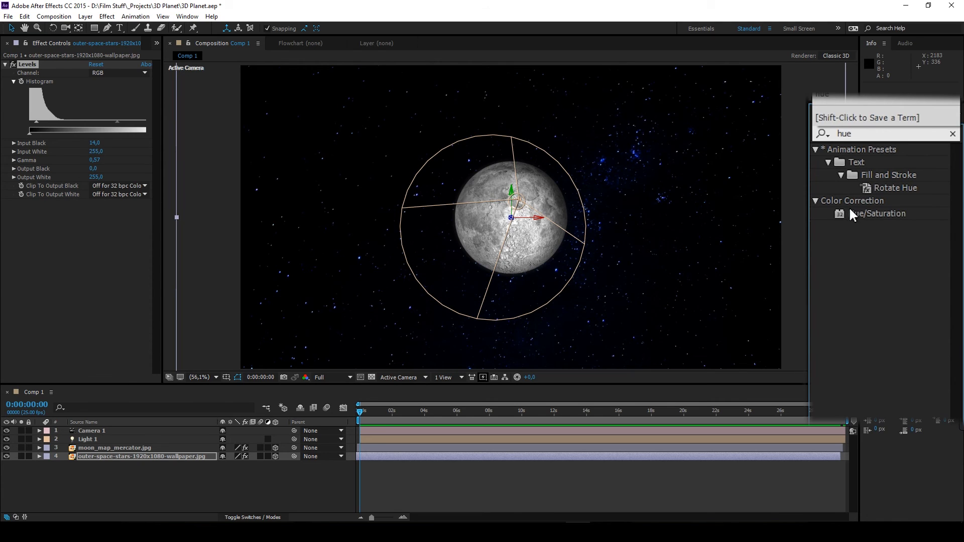
double_click(879, 213)
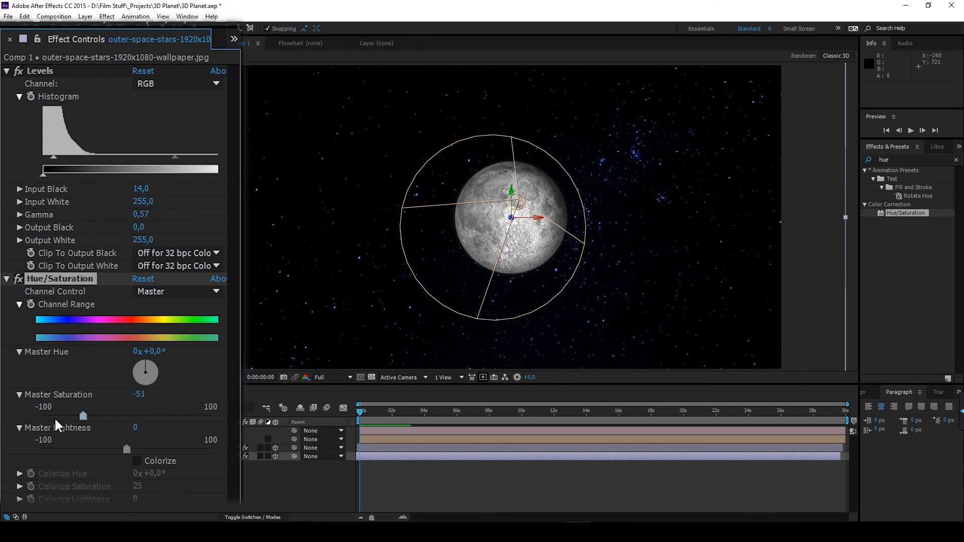
drag(84, 415, 63, 416)
click(50, 165)
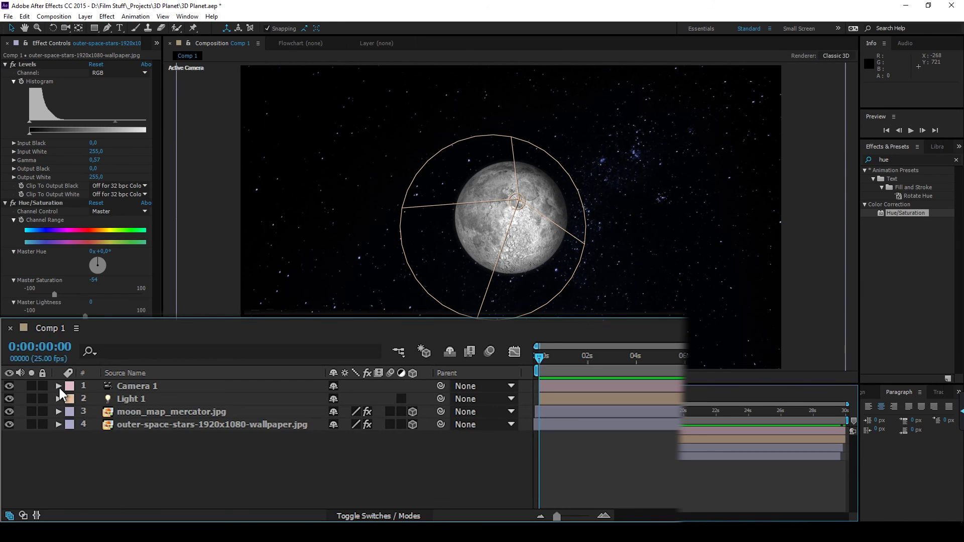
Keyframe Camera 1's Position at 0 seconds.
click(59, 386)
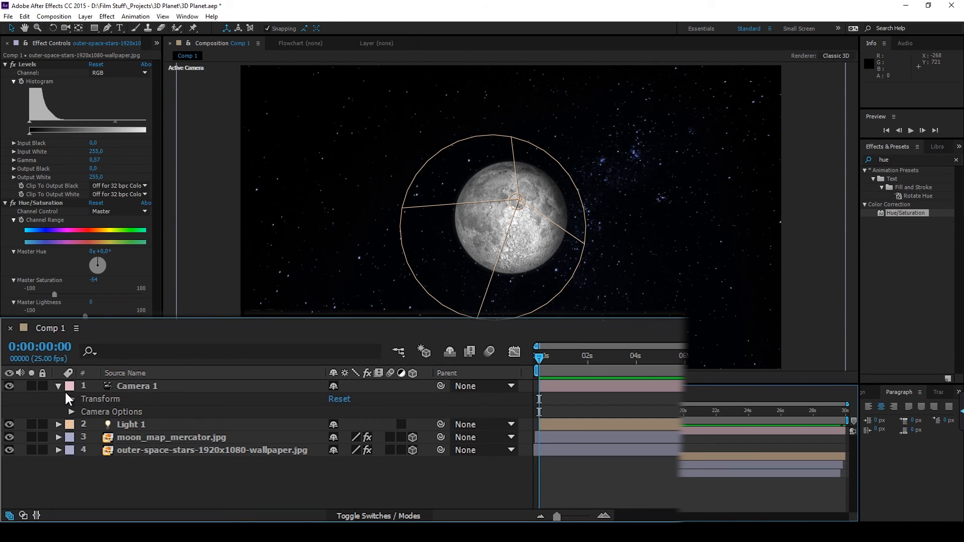
click(71, 400)
click(97, 424)
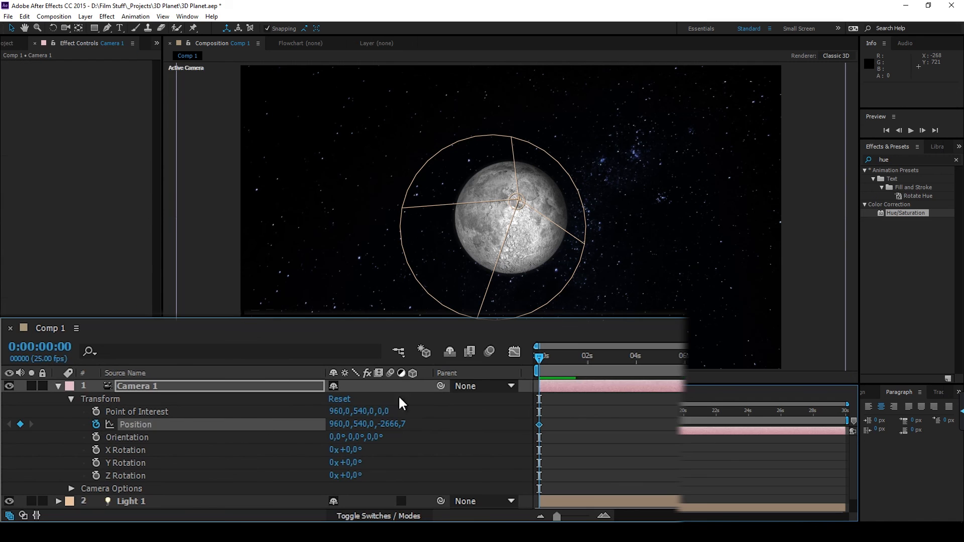
At 4 seconds push Camera 1's Position Z to about -2406,7, then scrub to preview the push-in.
drag(540, 358, 635, 357)
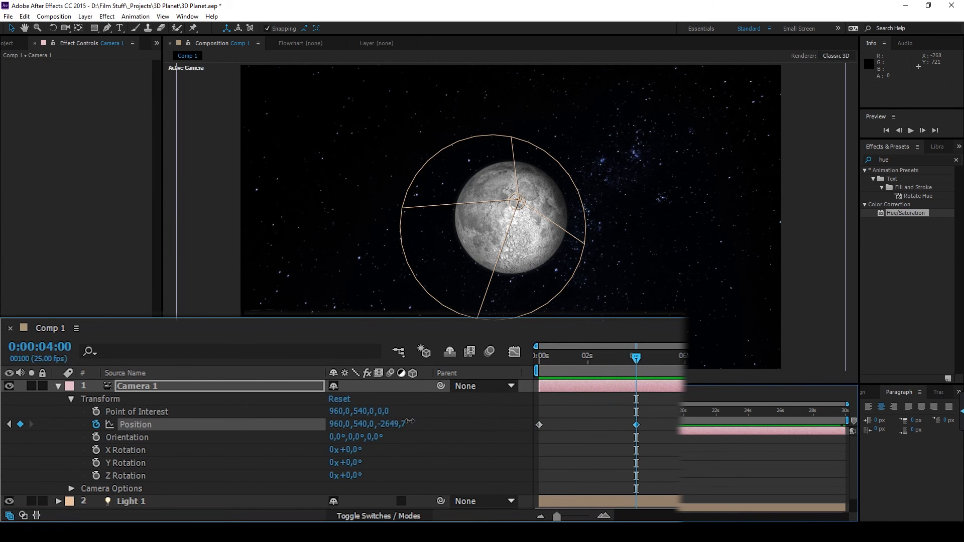
drag(392, 424, 581, 414)
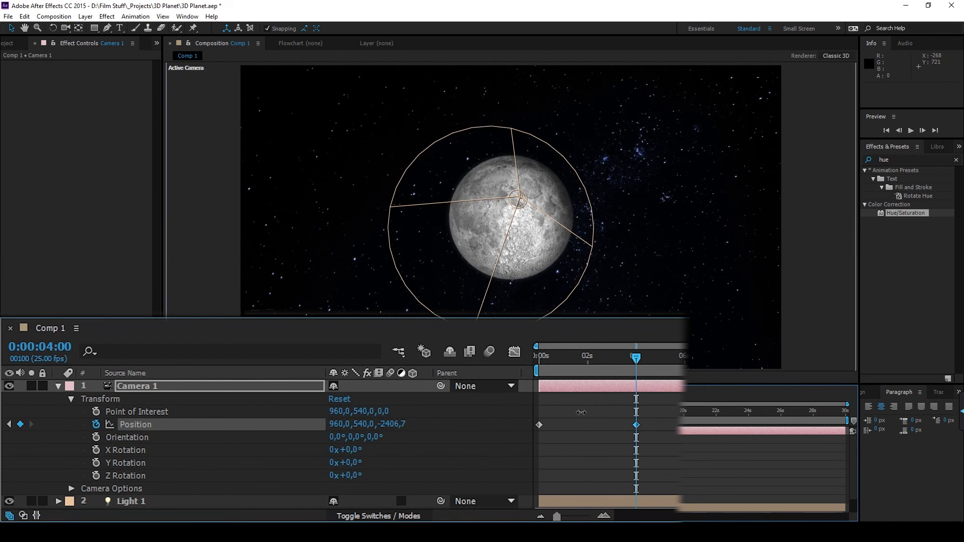
key(Home)
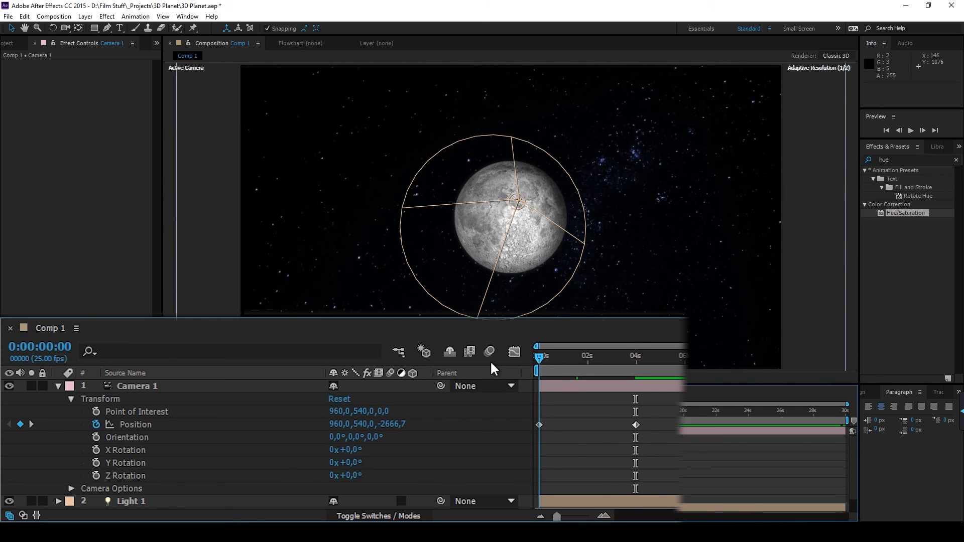
drag(587, 357, 517, 370)
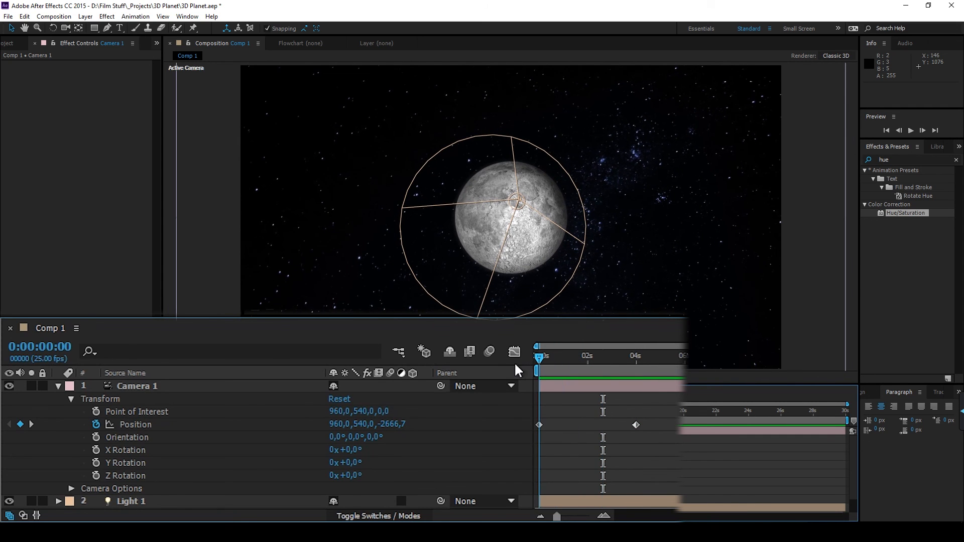
Move Light 1 left of the moon and keyframe its Position and Point of Interest at 0 seconds.
click(59, 387)
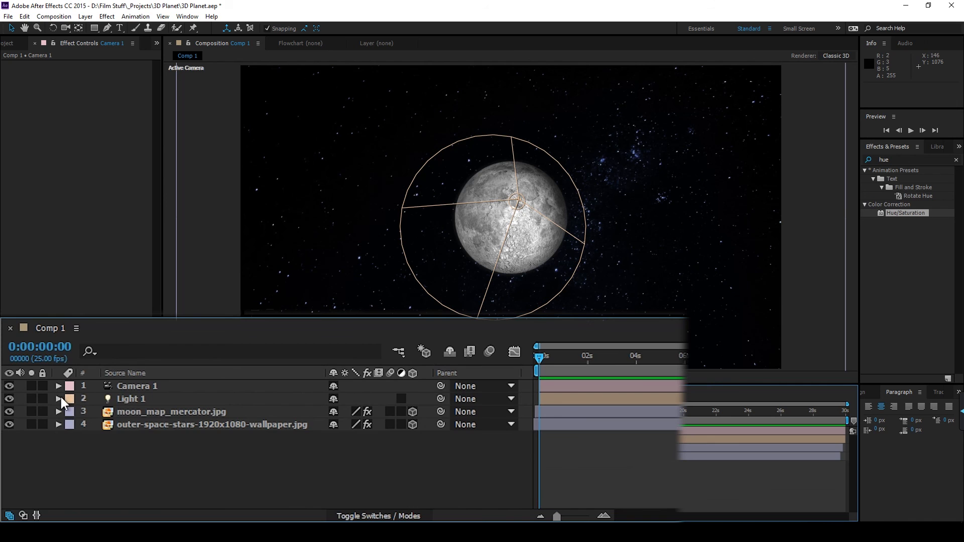
click(59, 400)
click(70, 412)
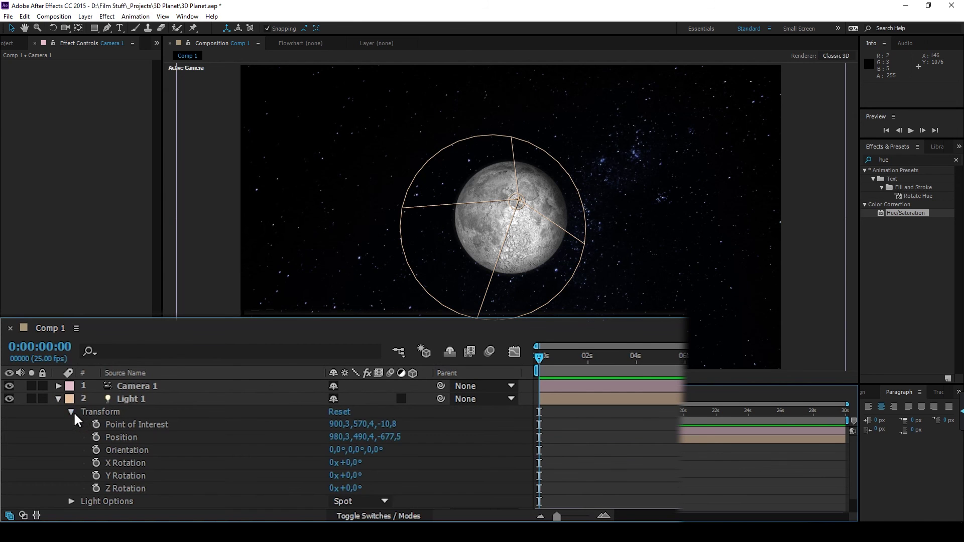
click(209, 400)
drag(516, 202, 360, 202)
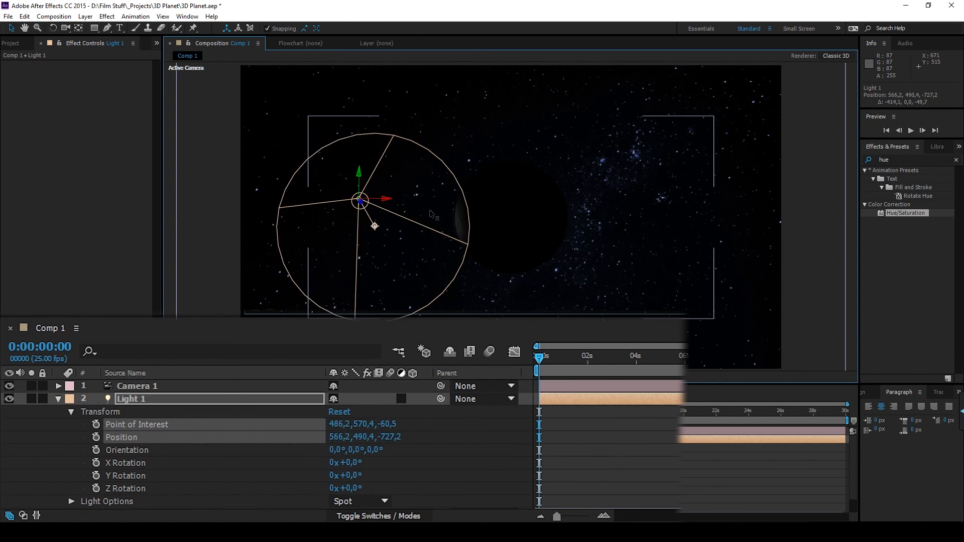
drag(432, 215, 413, 218)
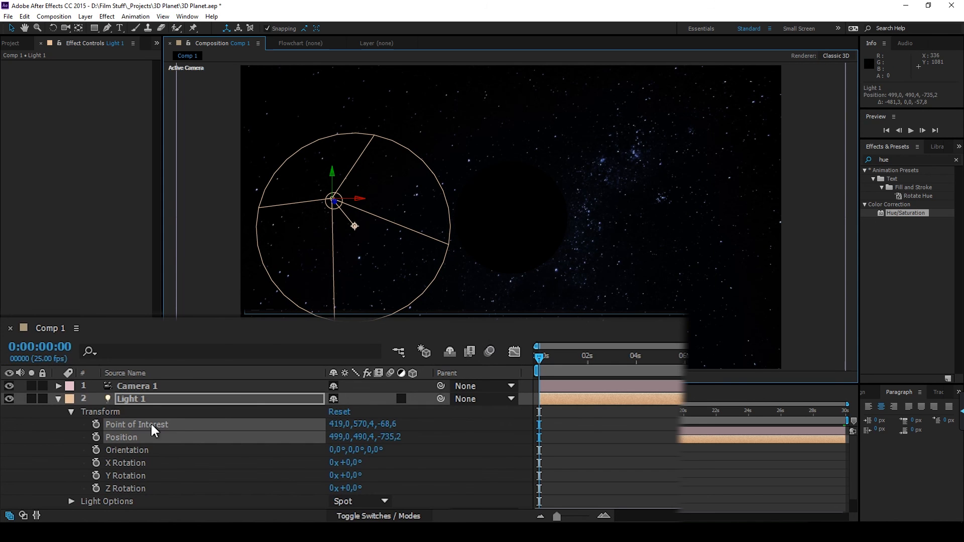
click(96, 424)
Later in time, move the spotlight right onto the moon and shift those keyframes to about 4 seconds.
drag(541, 359, 601, 358)
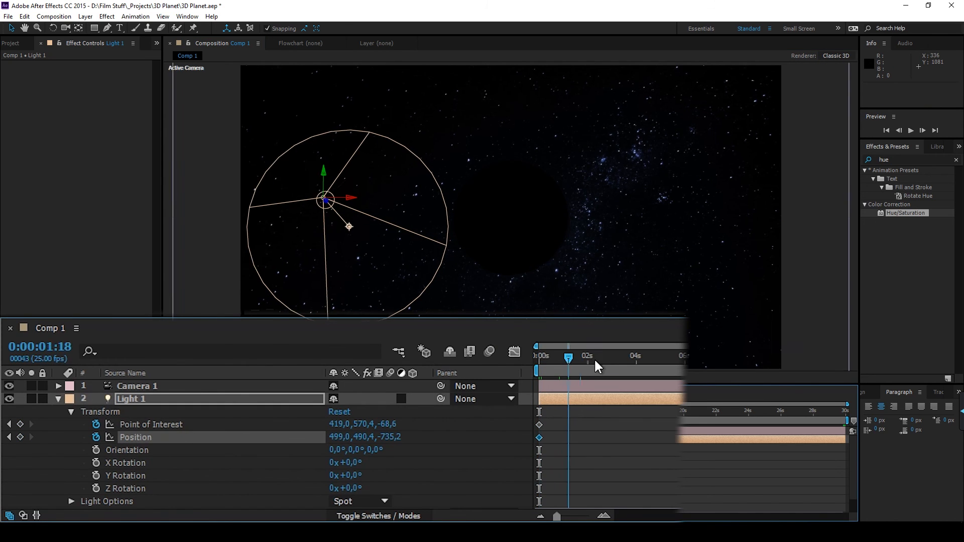
mouse_move(335, 203)
mouse_down()
mouse_move(517, 211)
mouse_move(469, 226)
mouse_up()
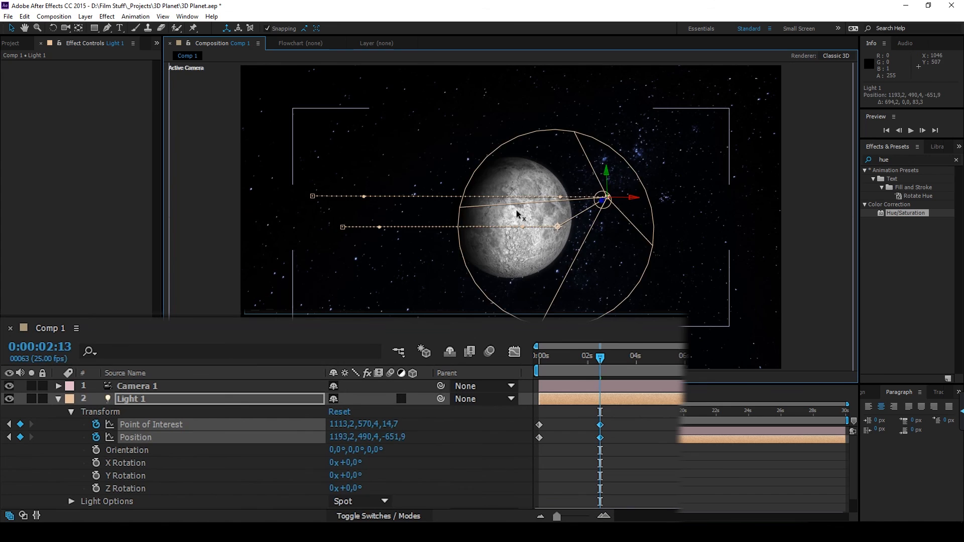
mouse_move(629, 452)
mouse_down()
mouse_move(591, 418)
mouse_move(641, 431)
mouse_up()
RAM preview the spotlight sweep from the start of the timeline.
click(541, 357)
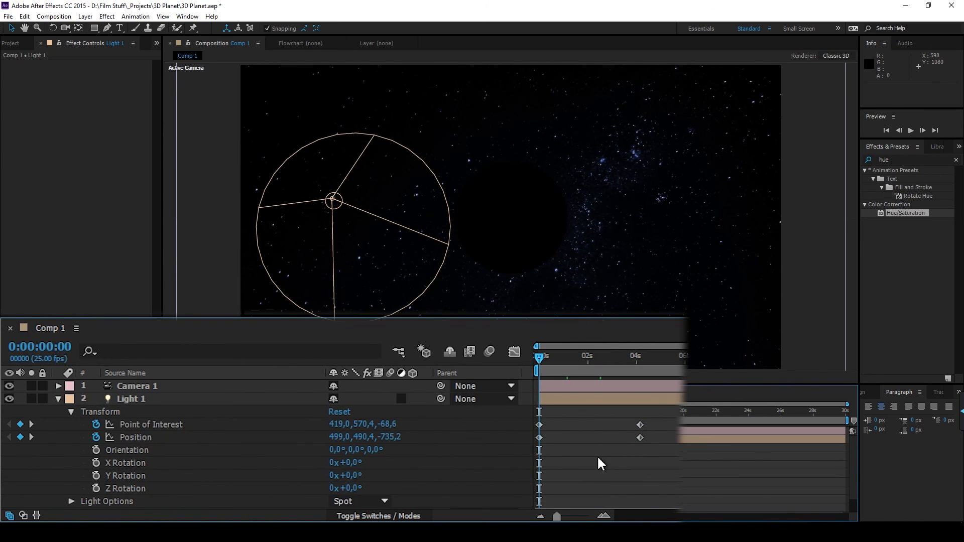
key(space)
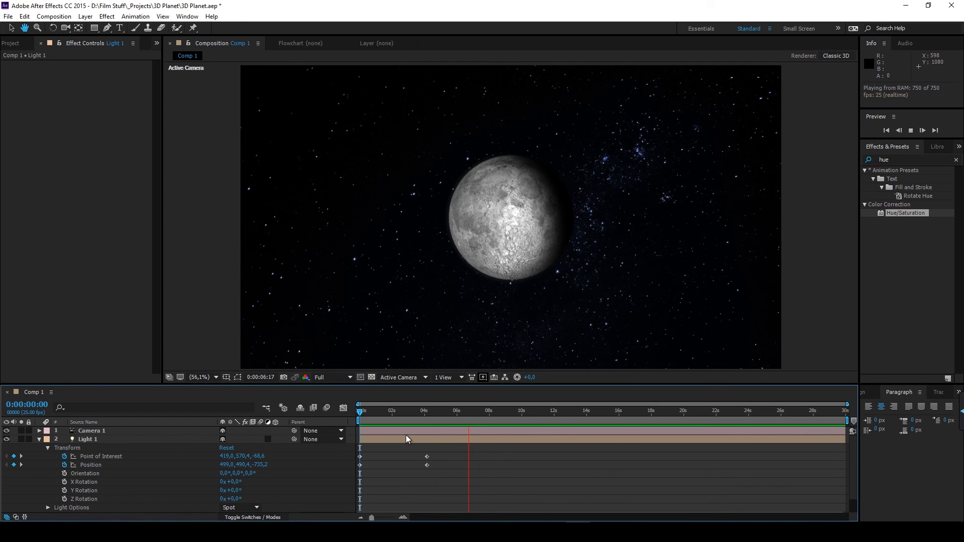
key(space)
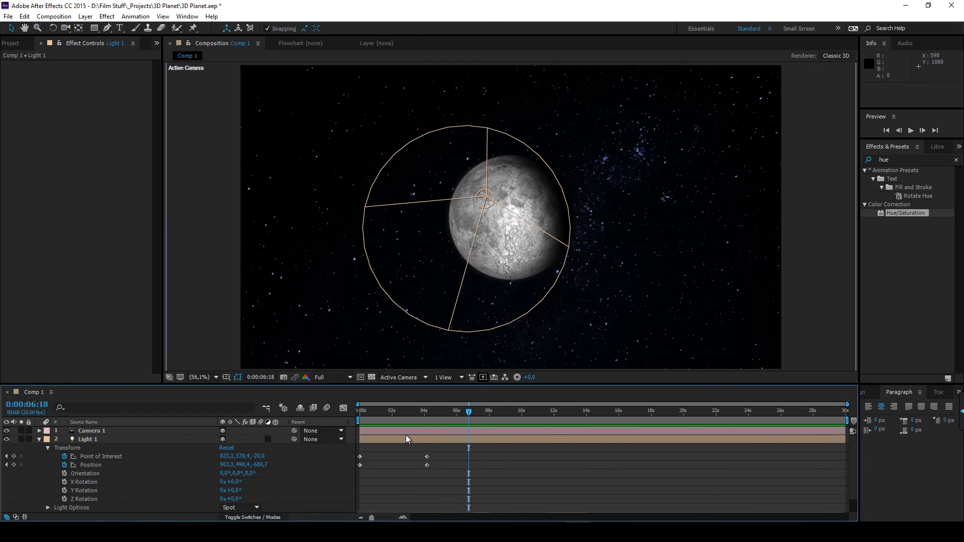